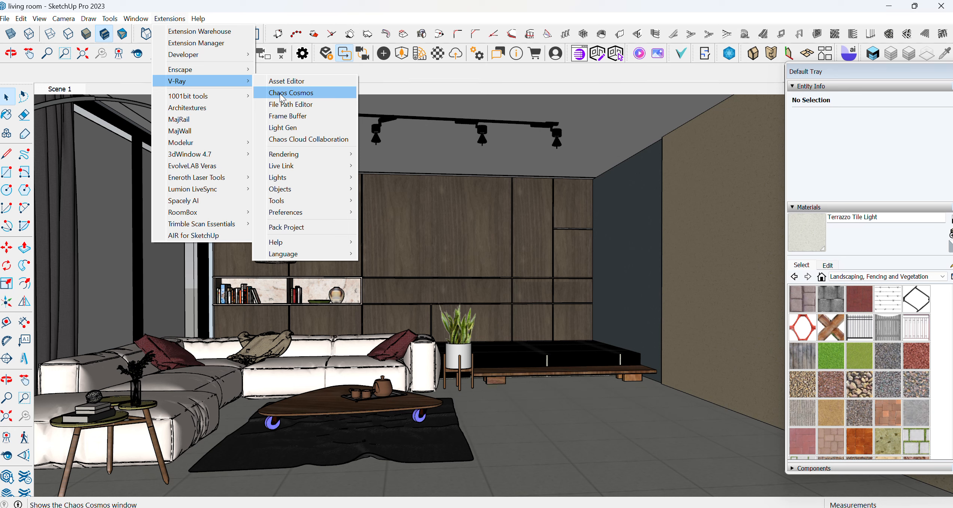
Open the Chaos Cosmos browser and browse through the Materials category
{"action": "left_click", "coordinate": [282, 94]}
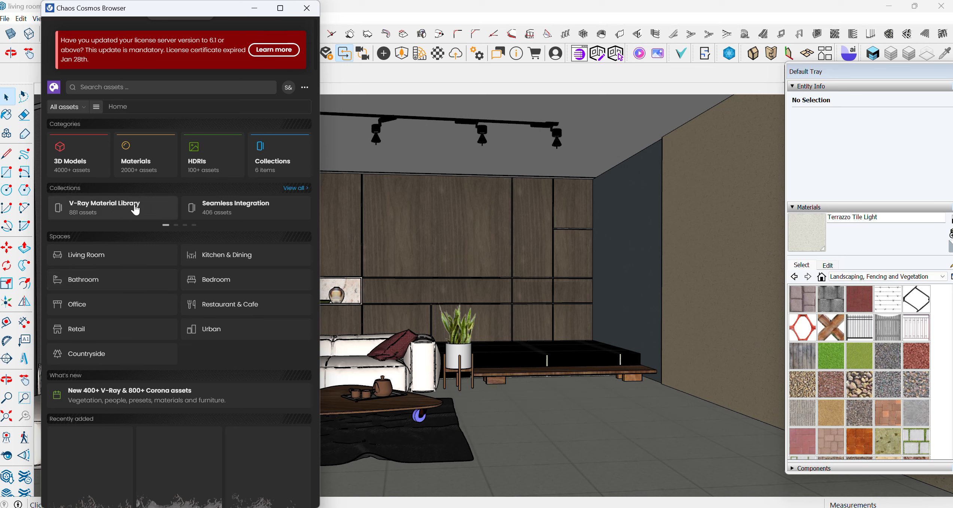
{"action": "left_click", "coordinate": [136, 165]}
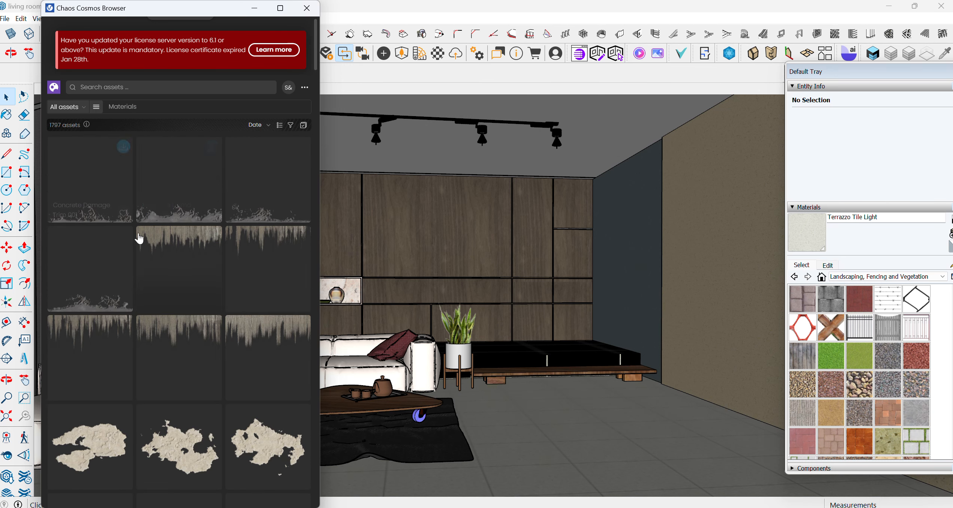
{"action": "scroll", "coordinate": [151, 330], "scroll_direction": "down", "scroll_amount": 10}
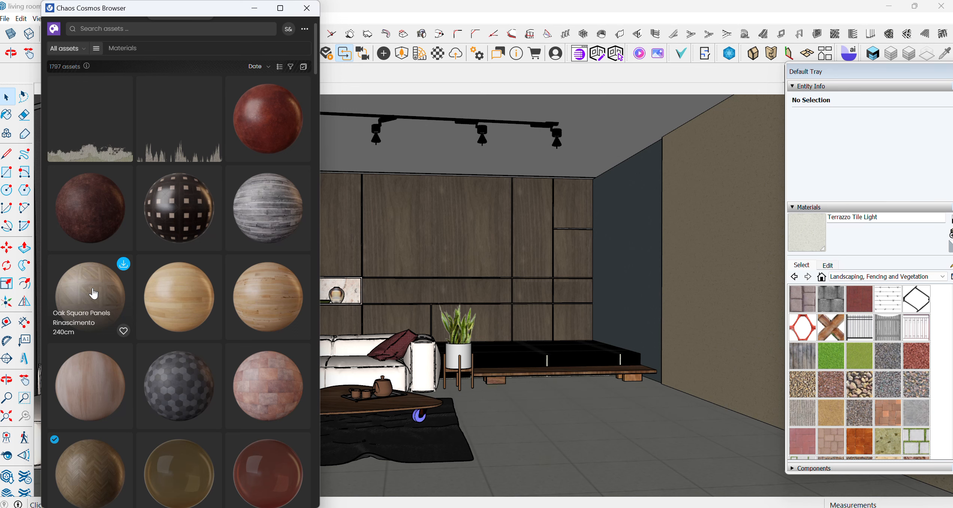
{"action": "scroll", "coordinate": [224, 387], "scroll_direction": "down", "scroll_amount": 3}
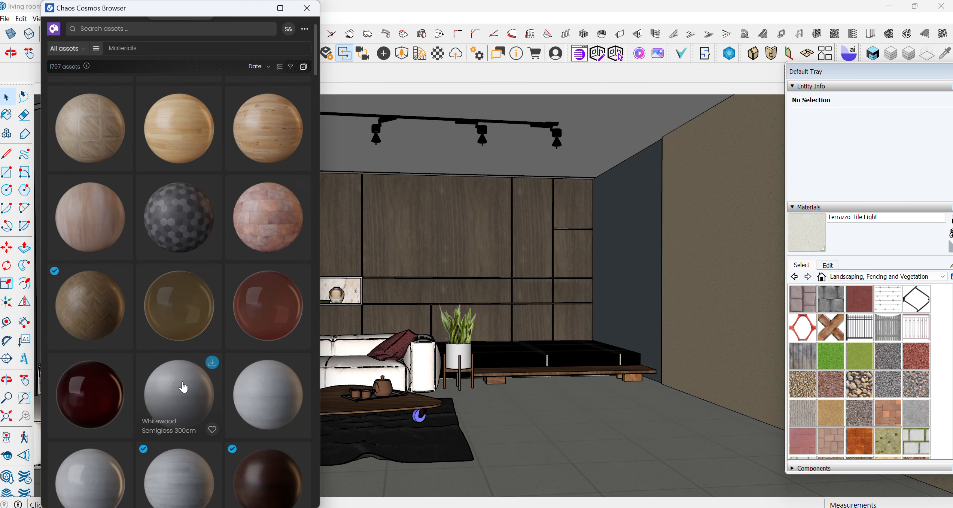
{"action": "scroll", "coordinate": [182, 375], "scroll_direction": "up", "scroll_amount": 6}
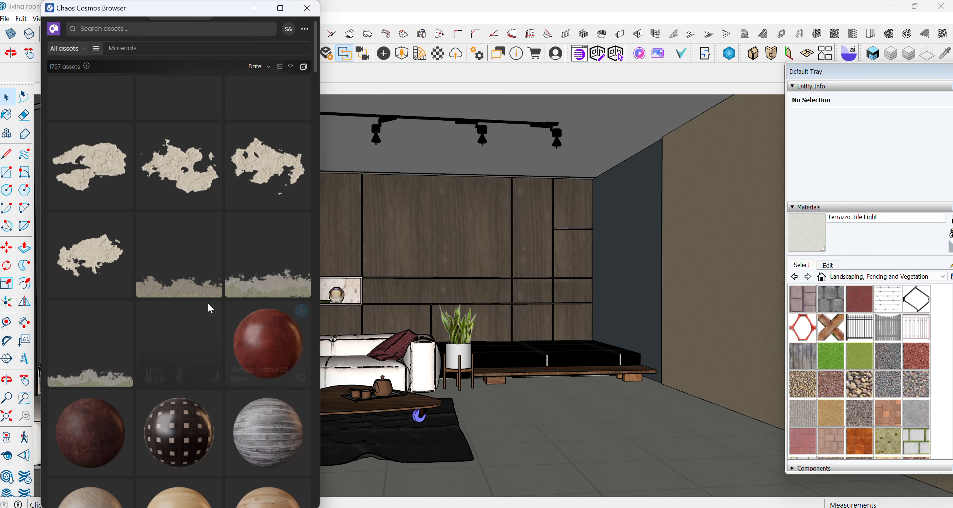
{"action": "scroll", "coordinate": [176, 277], "scroll_direction": "up", "scroll_amount": 4}
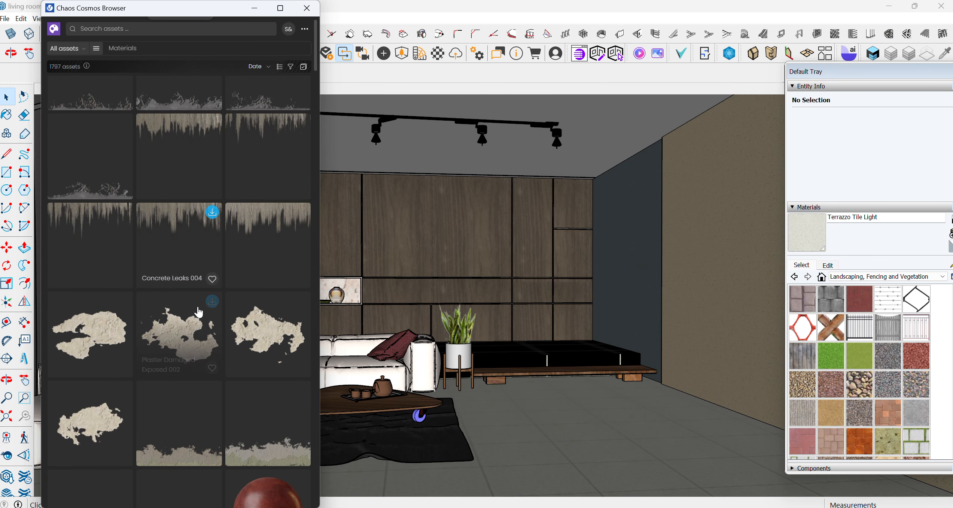
{"action": "scroll", "coordinate": [197, 311], "scroll_direction": "up", "scroll_amount": 3}
Return to the Cosmos home page, open 3D Models and search for lighting
{"action": "left_click", "coordinate": [54, 87]}
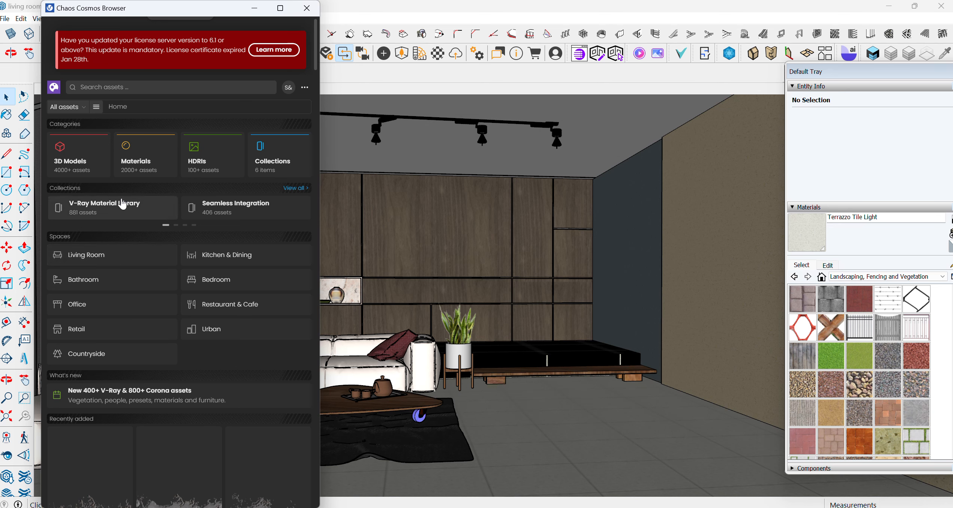
{"action": "left_click", "coordinate": [75, 160]}
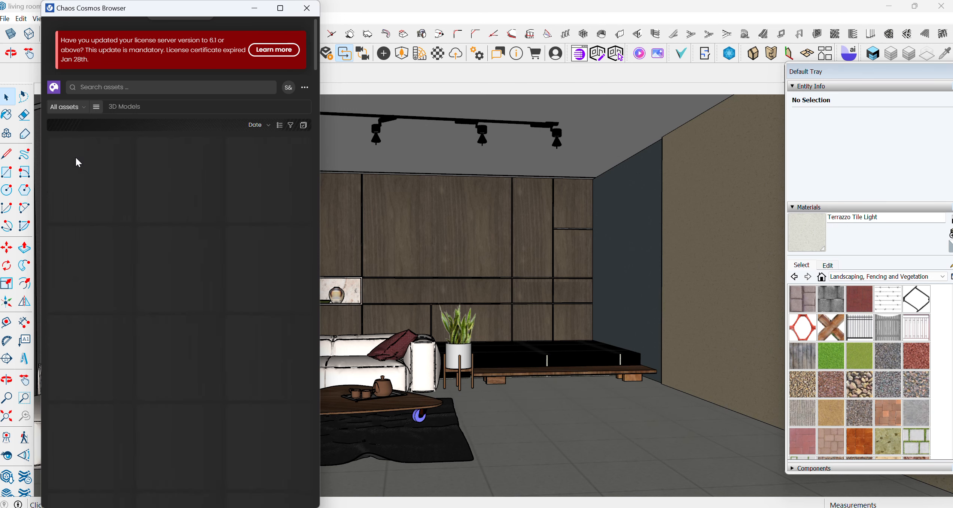
{"action": "left_click", "coordinate": [131, 88]}
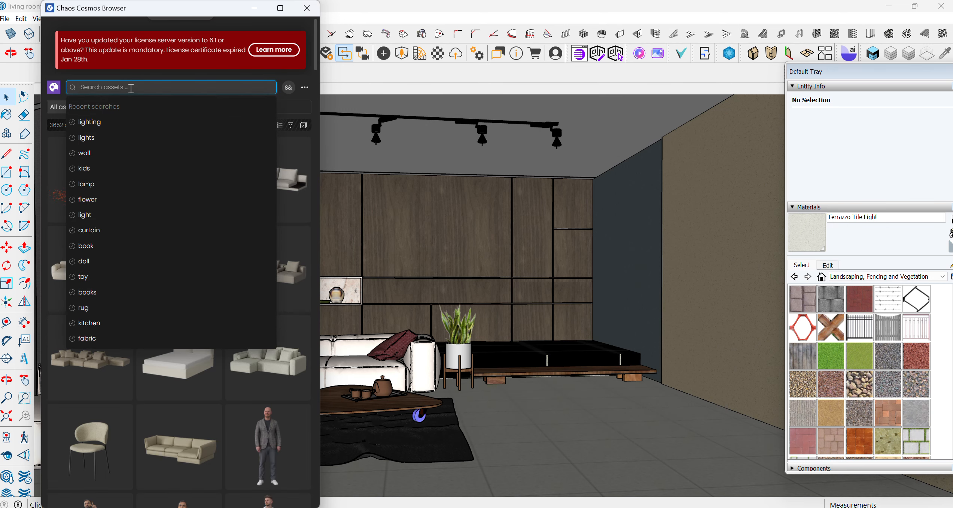
{"action": "type", "text": "lighting"}
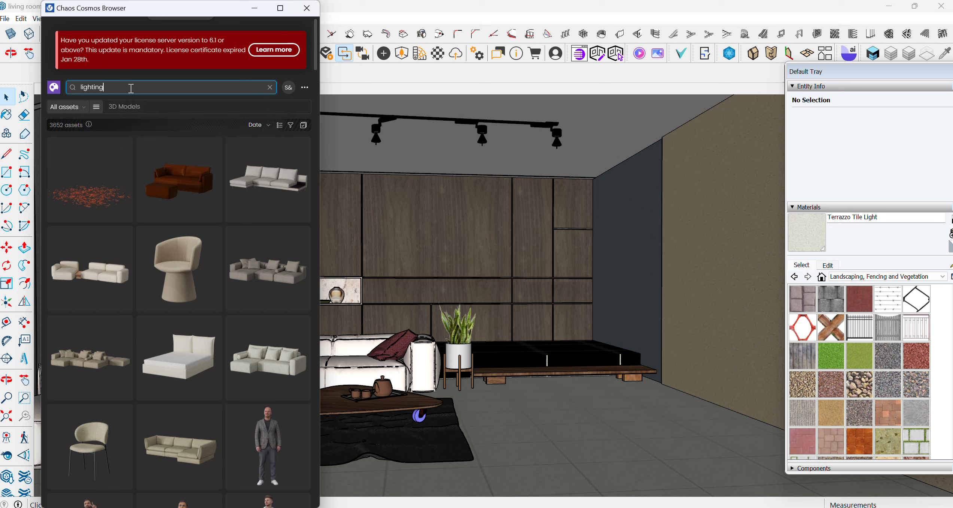
{"action": "key", "text": "Return"}
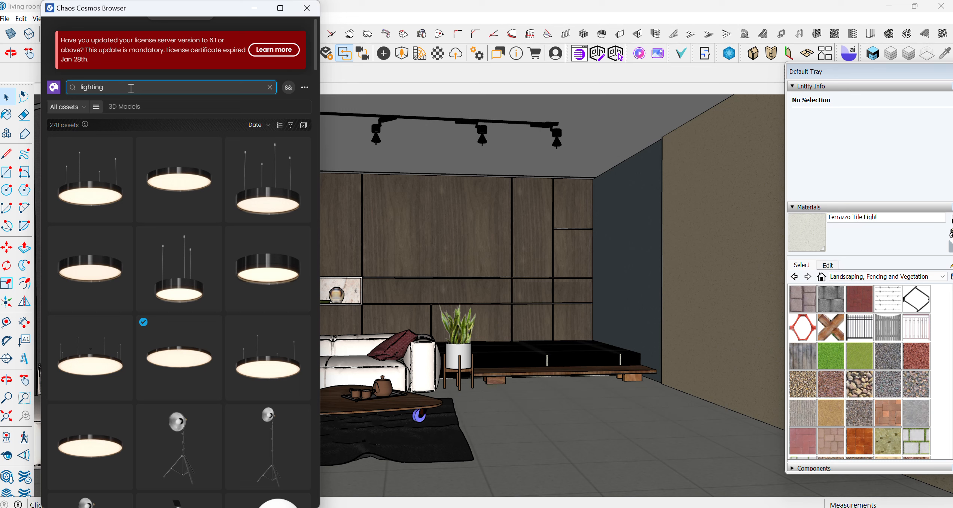
Download the Tlon Light 650 Suspended 152 012 model from the results
{"action": "mouse_move", "coordinate": [175, 187]}
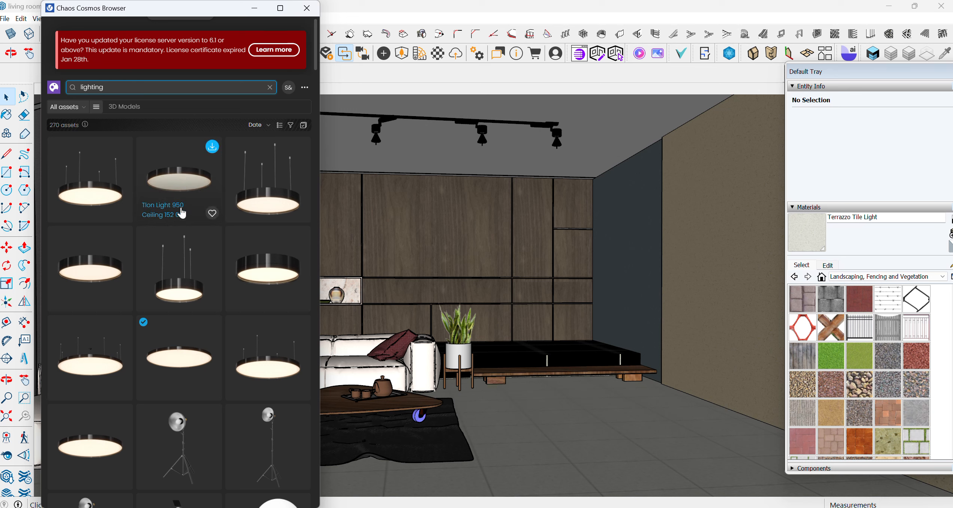
{"action": "mouse_move", "coordinate": [298, 151]}
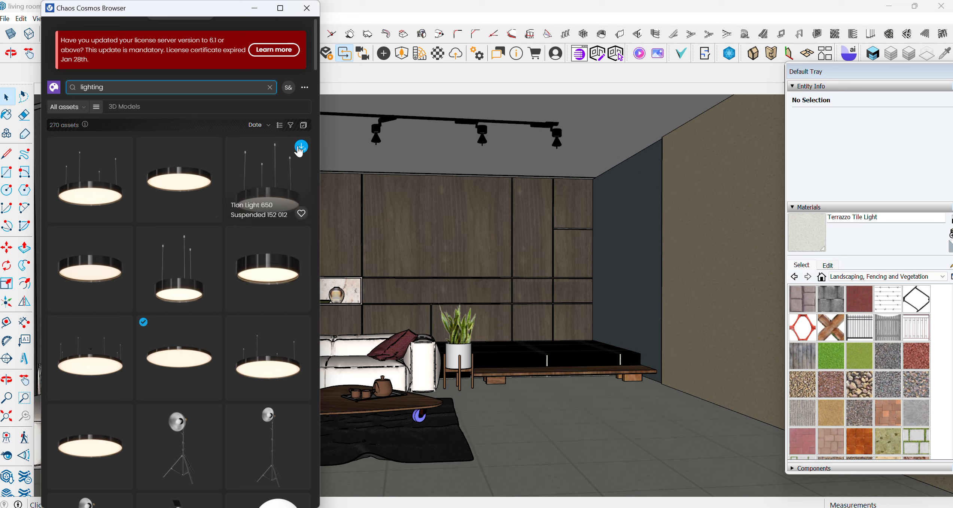
{"action": "left_click", "coordinate": [301, 148]}
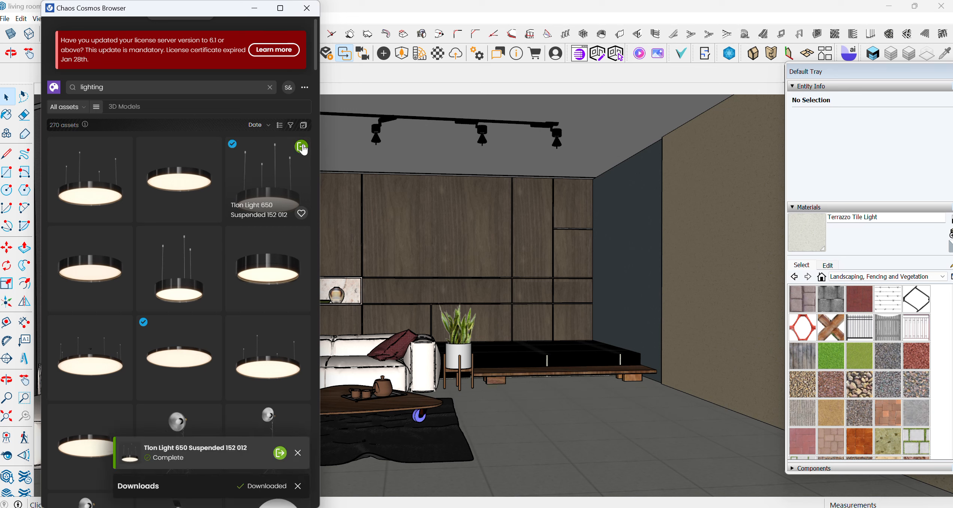
Import the Tlon Light 650 Suspended pendant and place it below the ceiling near the back-right corner
{"action": "mouse_move", "coordinate": [212, 149]}
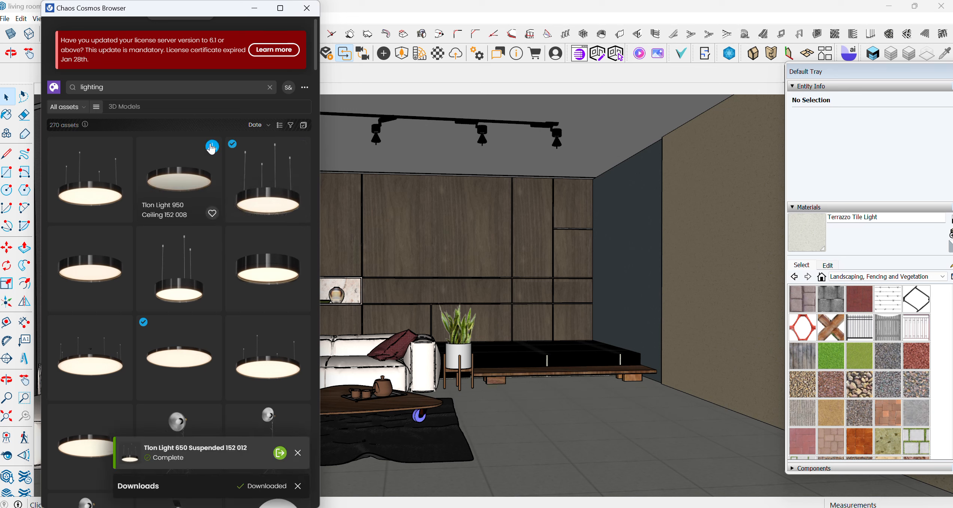
{"action": "mouse_move", "coordinate": [301, 150]}
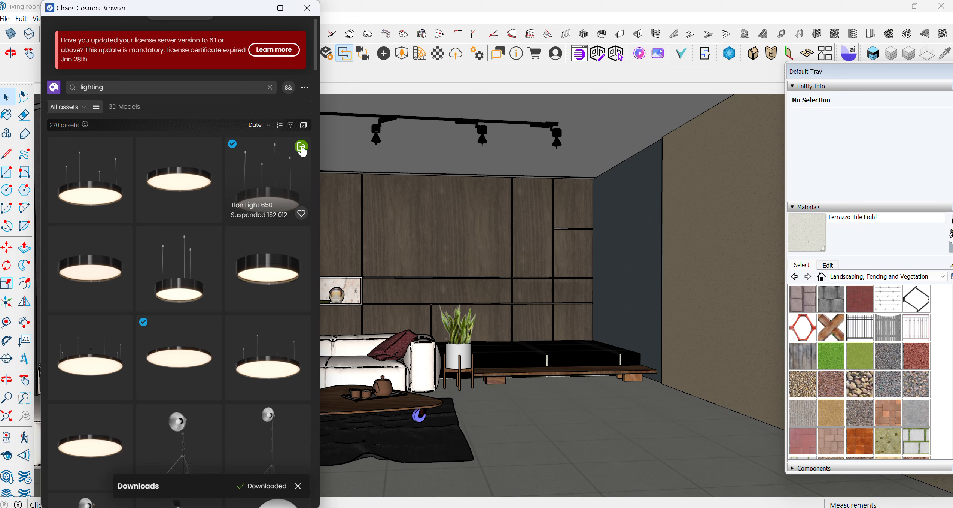
{"action": "left_click", "coordinate": [302, 146]}
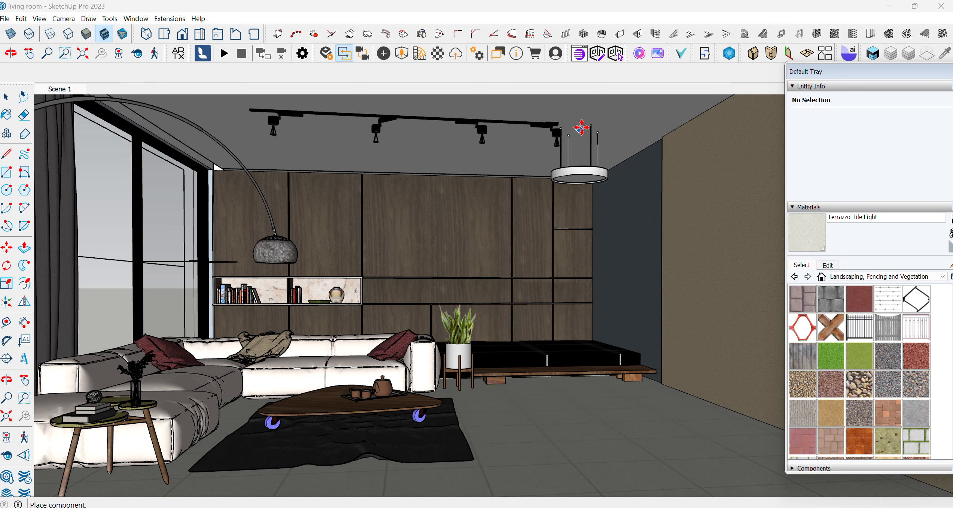
{"action": "left_click", "coordinate": [590, 125]}
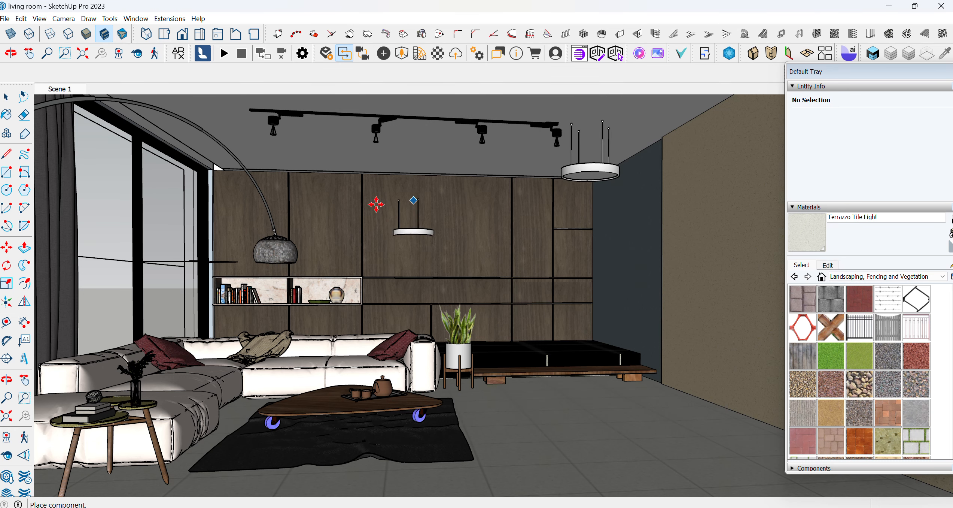
{"action": "left_click", "coordinate": [6, 97]}
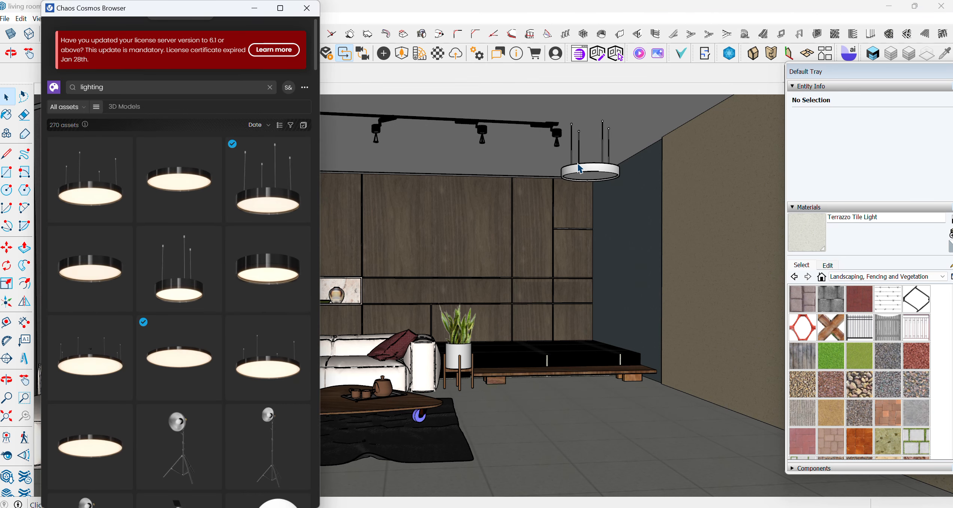
Select the pendant light and move it up closer to the ceiling
{"action": "left_click", "coordinate": [582, 172]}
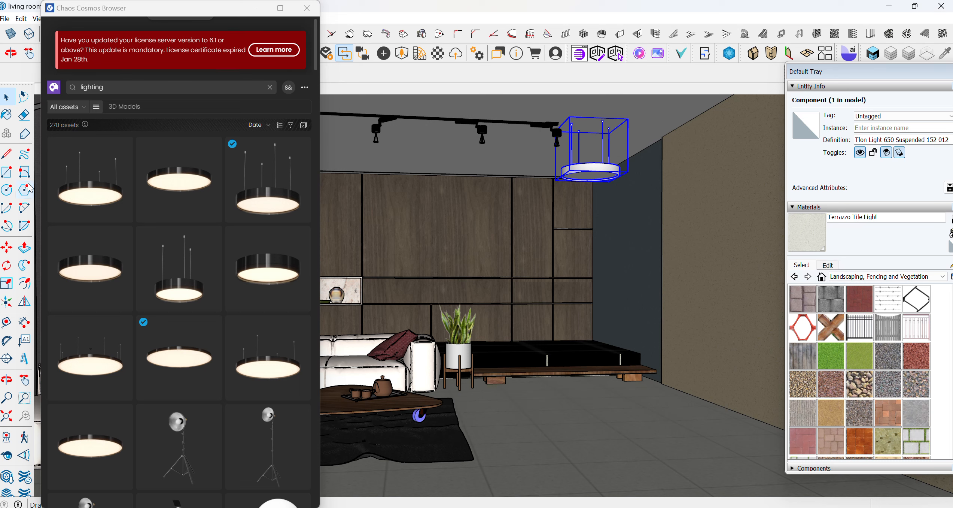
{"action": "left_click", "coordinate": [11, 249]}
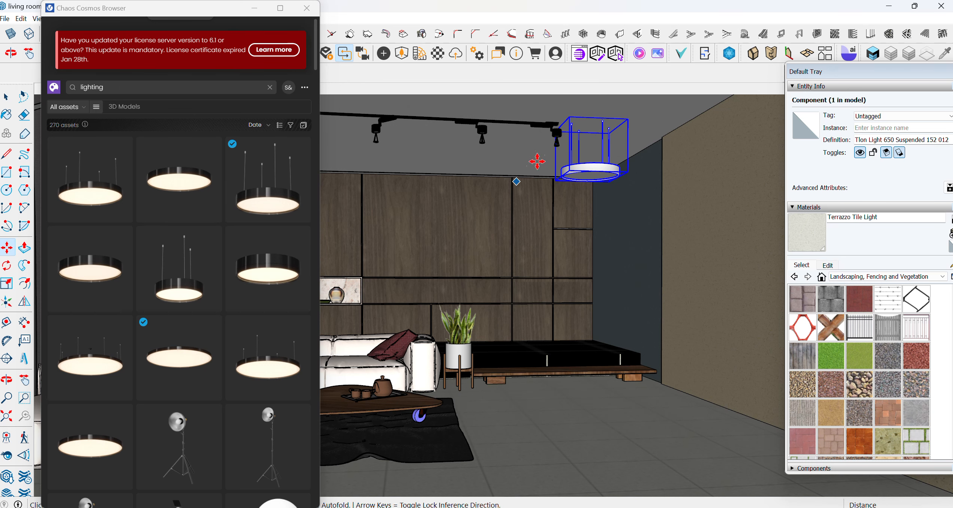
{"action": "left_click", "coordinate": [567, 113]}
{"action": "left_click", "coordinate": [564, 99]}
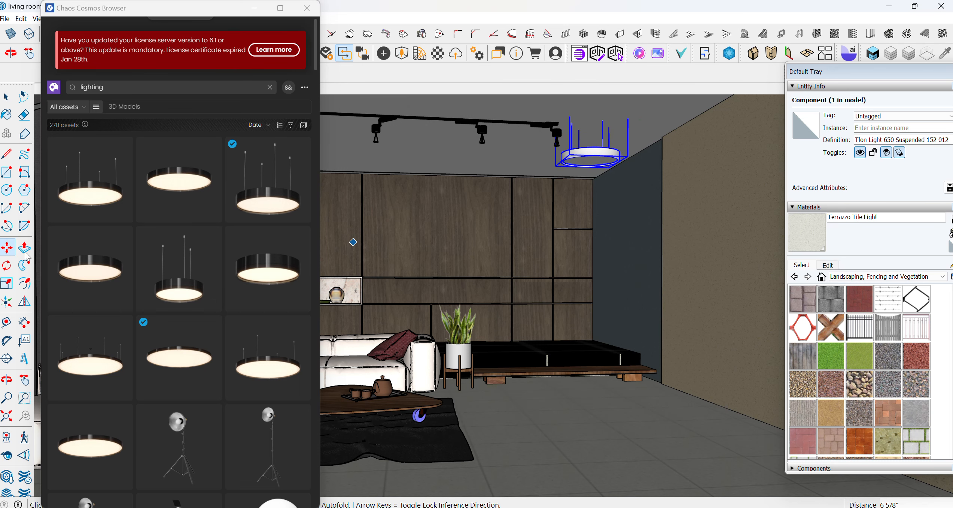
Scale the pendant light down uniformly to 0.59
{"action": "left_click", "coordinate": [4, 280]}
{"action": "left_click", "coordinate": [570, 154]}
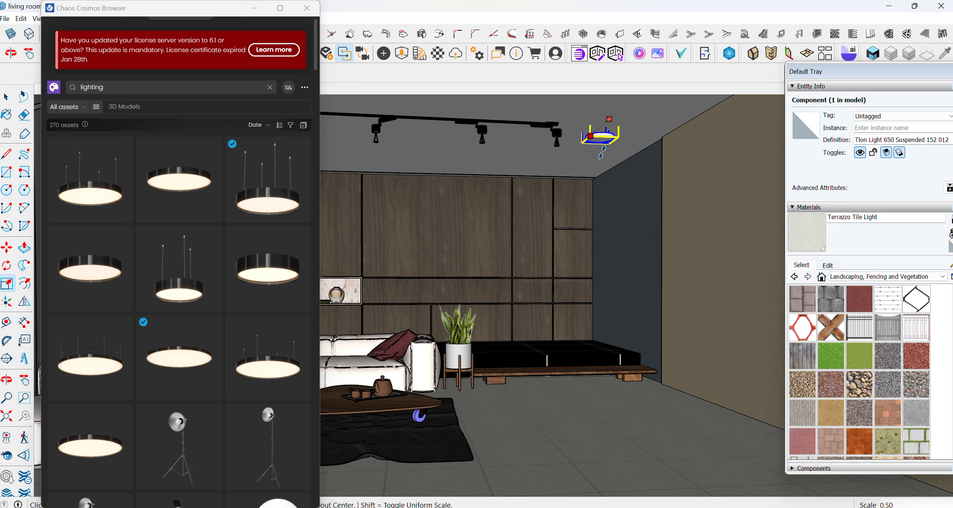
{"action": "left_click", "coordinate": [598, 155]}
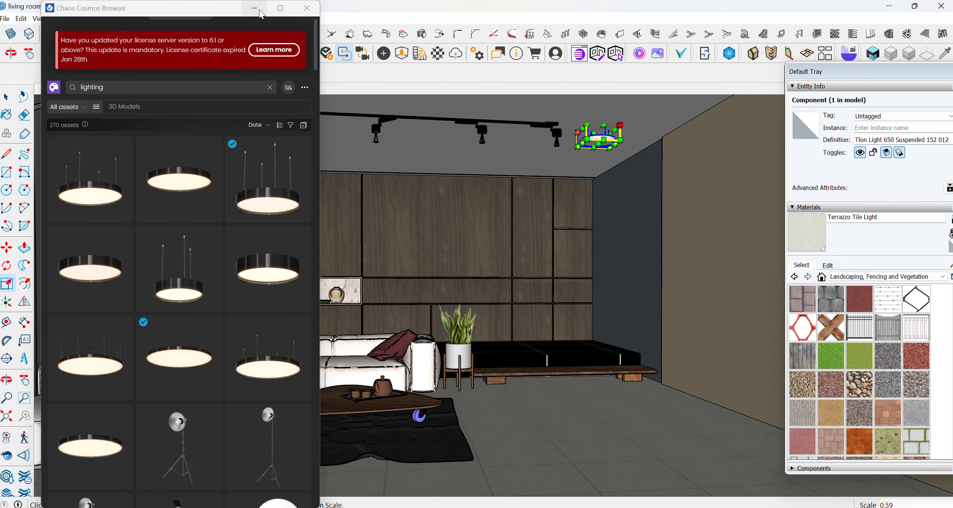
Close the Cosmos browser, open the V-Ray Asset Editor and reposition its window
{"action": "left_click", "coordinate": [306, 8]}
{"action": "left_click", "coordinate": [170, 18]}
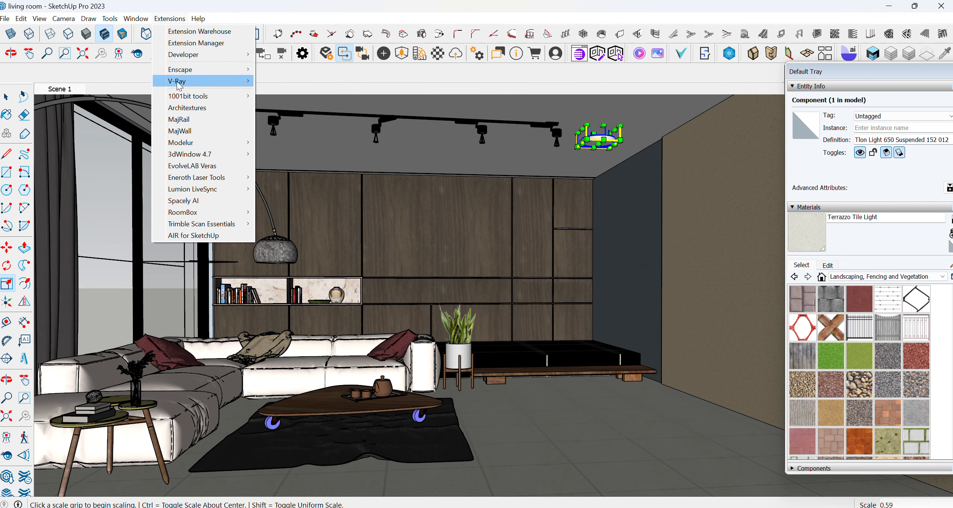
{"action": "mouse_move", "coordinate": [232, 83]}
{"action": "left_click", "coordinate": [287, 81]}
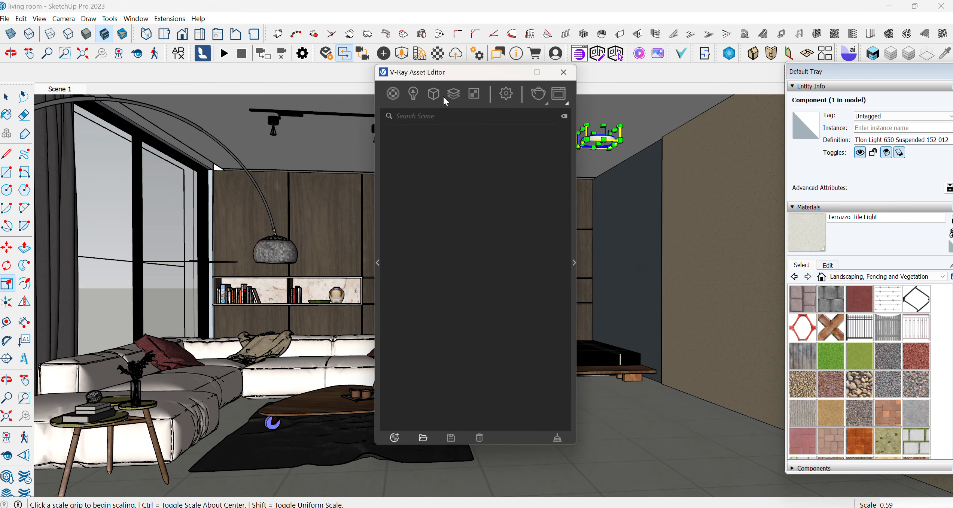
{"action": "left_click_drag", "start_coordinate": [458, 78], "coordinate": [200, 49]}
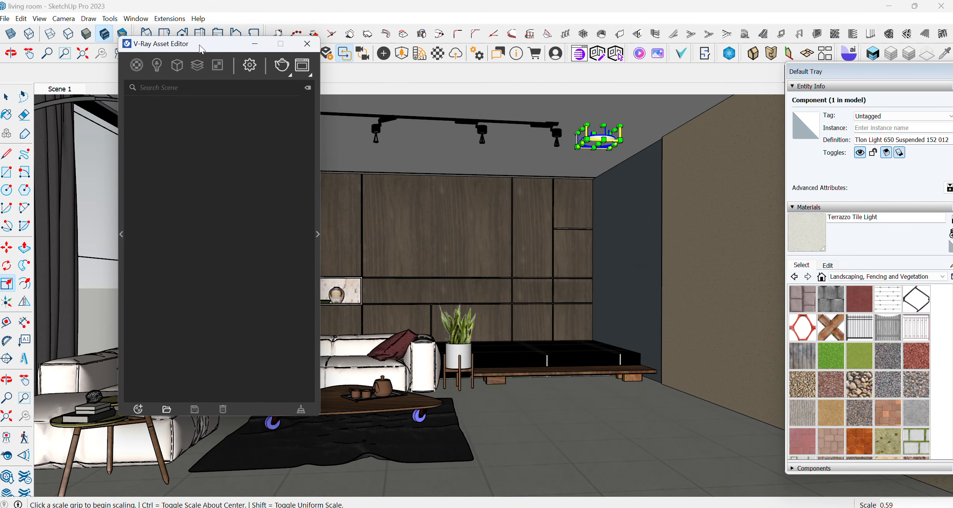
Start a V-Ray render, zoom in on the result in the frame buffer, and close it
{"action": "left_click", "coordinate": [250, 66]}
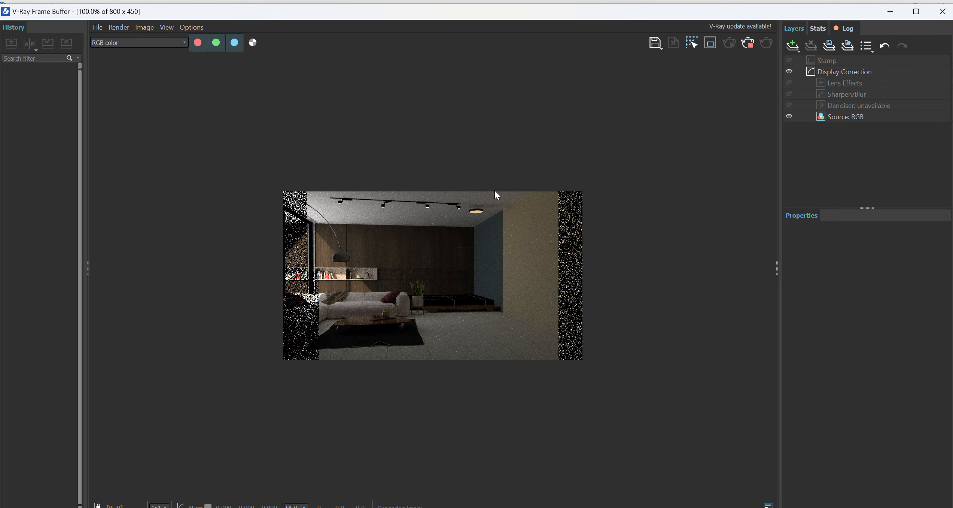
{"action": "scroll", "coordinate": [479, 213], "scroll_direction": "up", "scroll_amount": 2}
{"action": "scroll", "coordinate": [483, 187], "scroll_direction": "down", "scroll_amount": 1}
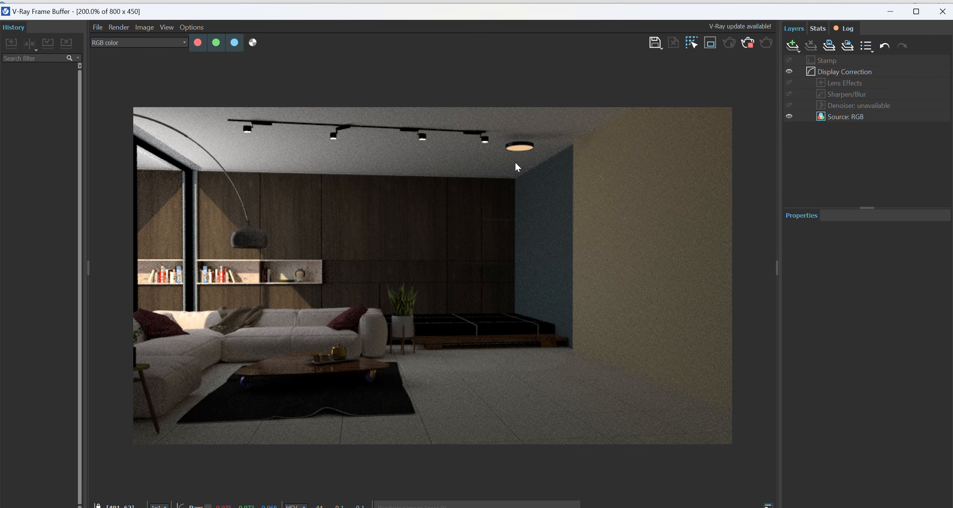
{"action": "left_click", "coordinate": [943, 11]}
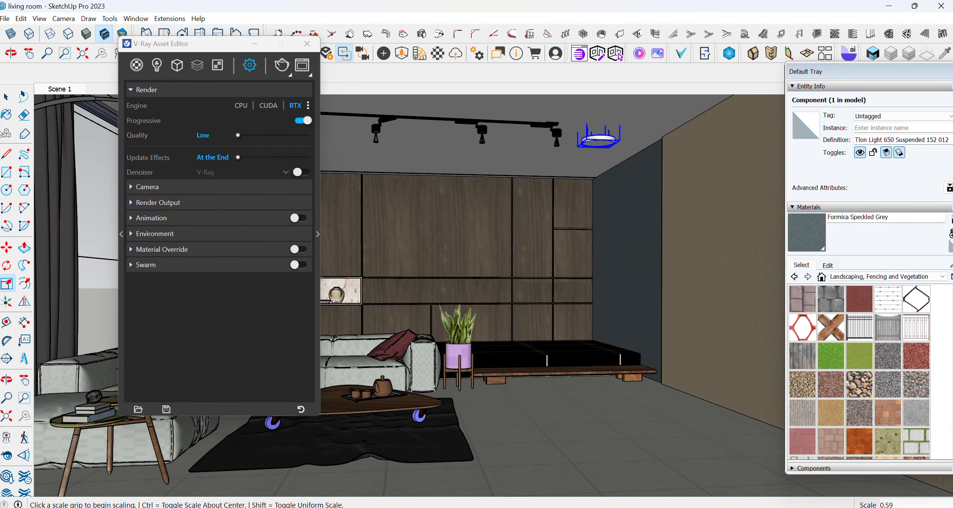
Select the pendant and open its Cosmos asset parameters in the Asset Editor's lights view
{"action": "key", "text": "space"}
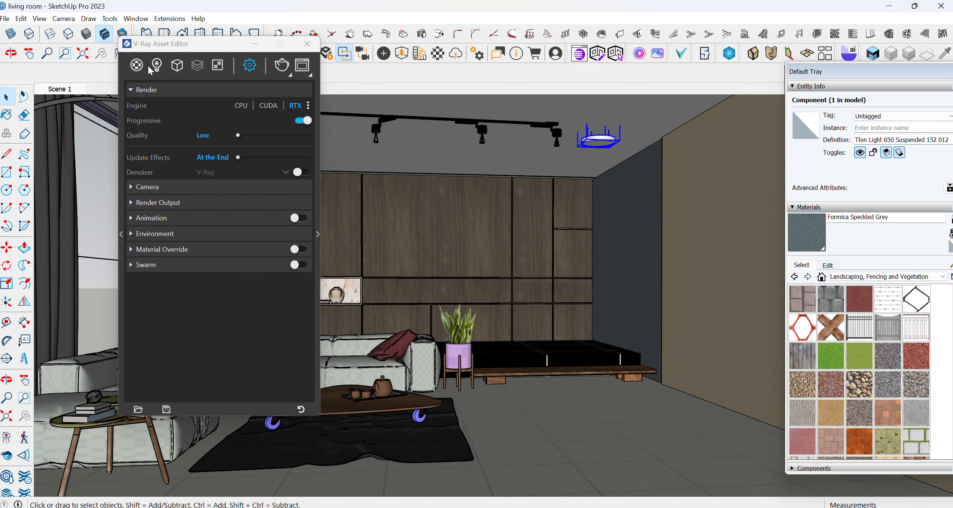
{"action": "left_click", "coordinate": [157, 66]}
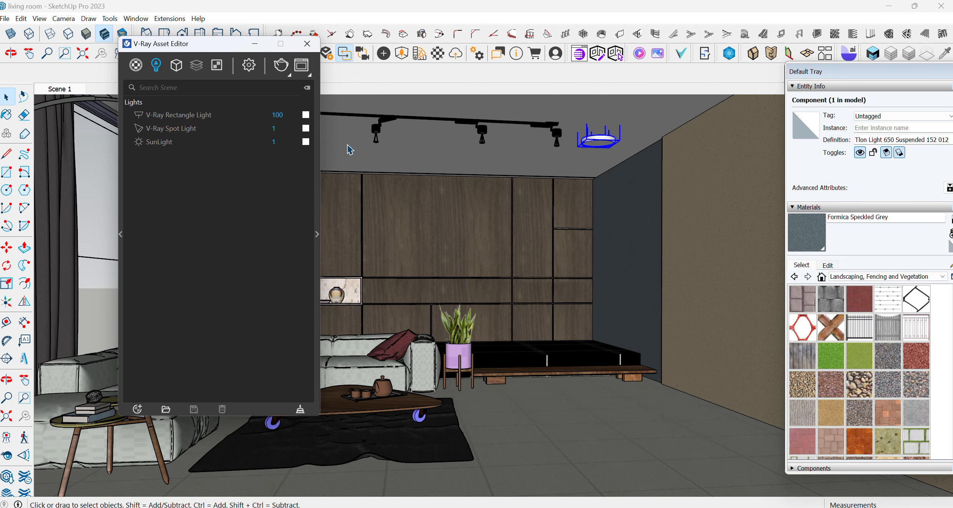
{"action": "left_click", "coordinate": [587, 145]}
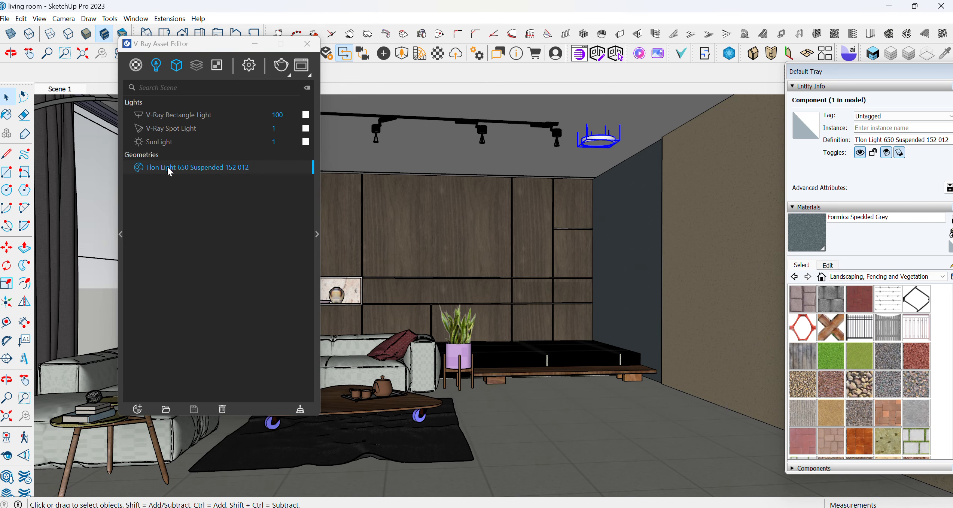
{"action": "left_click", "coordinate": [317, 234]}
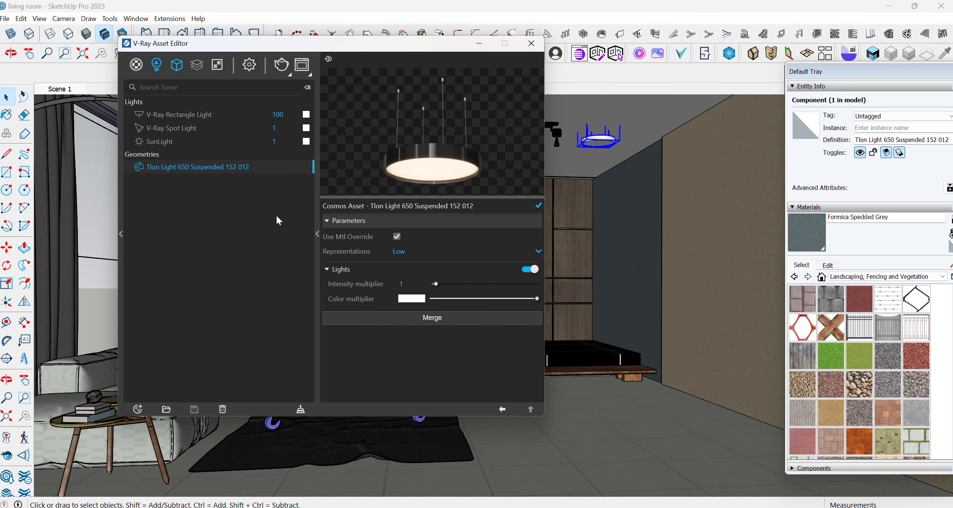
{"action": "left_click_drag", "start_coordinate": [373, 47], "coordinate": [241, 51]}
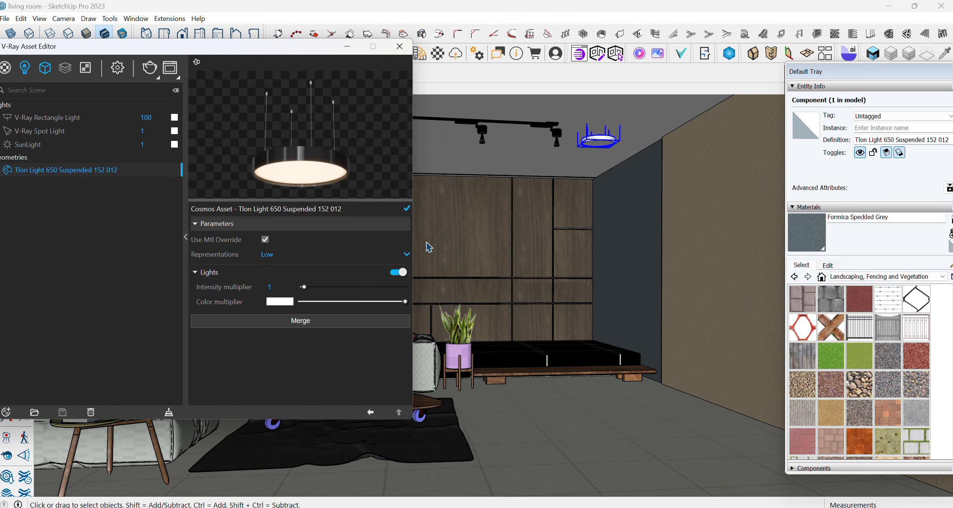
Switch the pendant's Cosmos representation to Point (Origin) and dismiss the frame buffer
{"action": "left_click", "coordinate": [269, 255]}
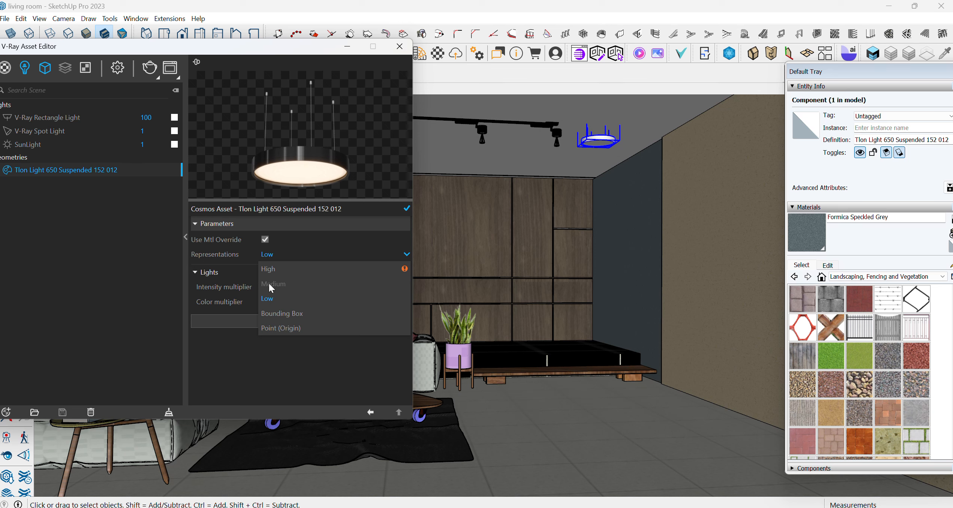
{"action": "left_click", "coordinate": [275, 328]}
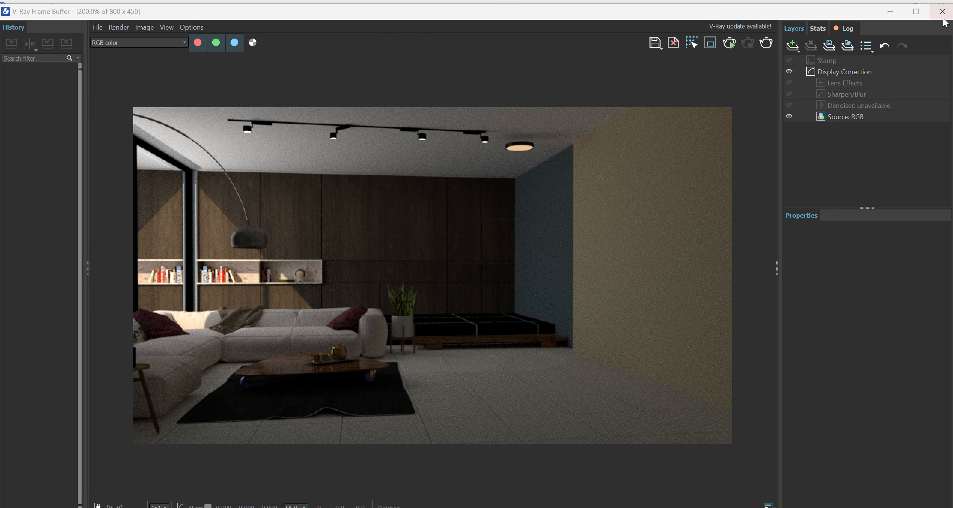
{"action": "left_click", "coordinate": [889, 11]}
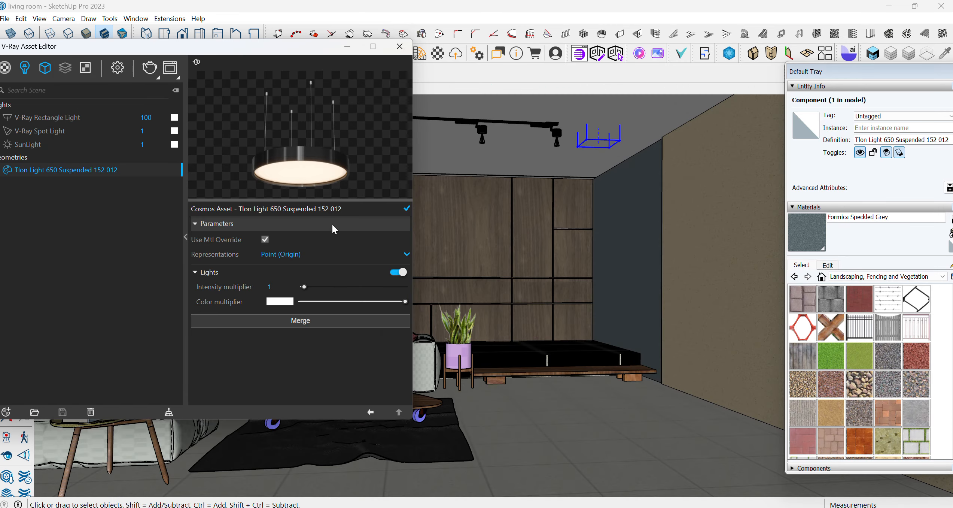
Switch the pendant's representation to Bounding Box and close the frame buffer
{"action": "left_click", "coordinate": [275, 254]}
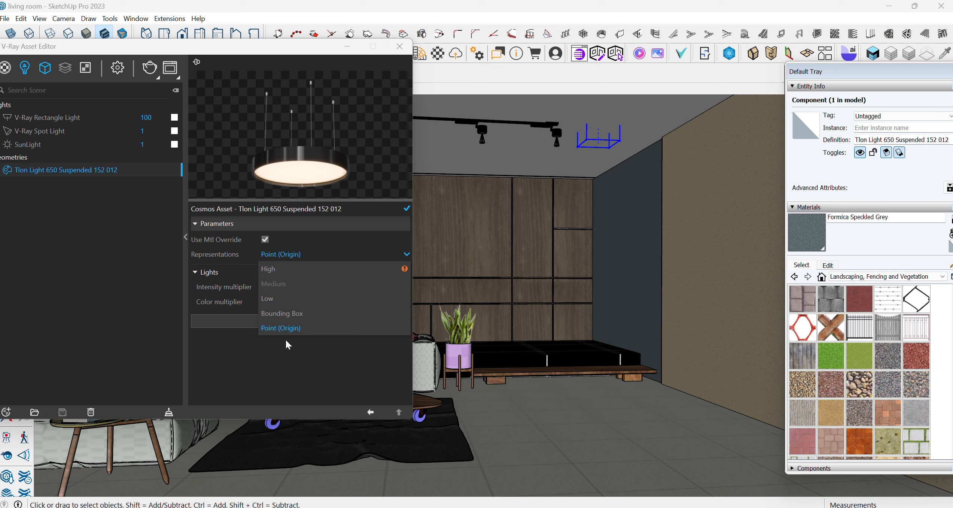
{"action": "left_click", "coordinate": [274, 317]}
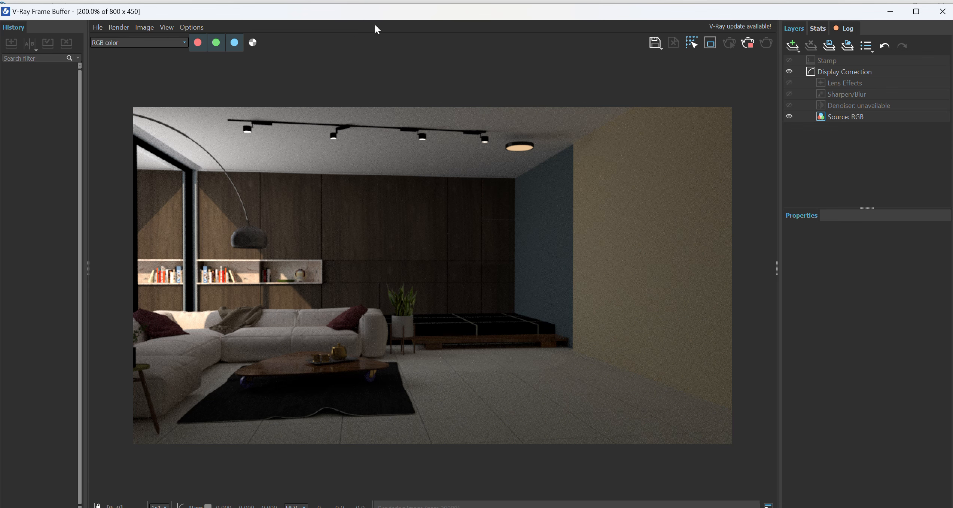
{"action": "left_click", "coordinate": [942, 12]}
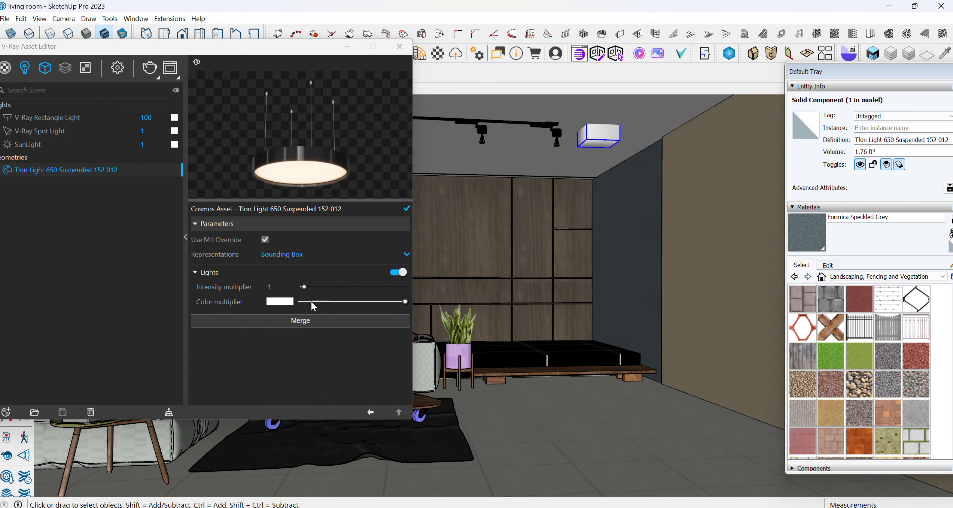
Set the pendant's representation back to Low and its light intensity multiplier to 15.5
{"action": "left_click", "coordinate": [274, 252]}
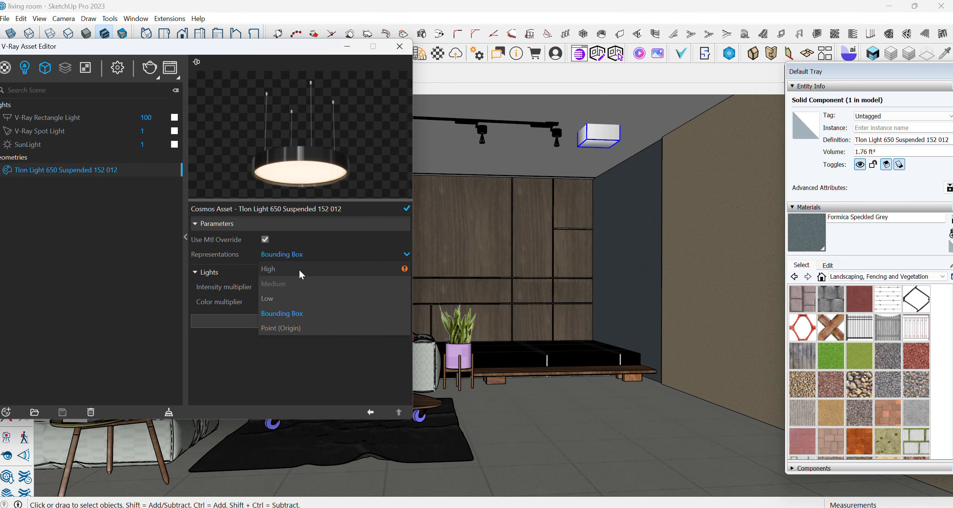
{"action": "mouse_move", "coordinate": [403, 269]}
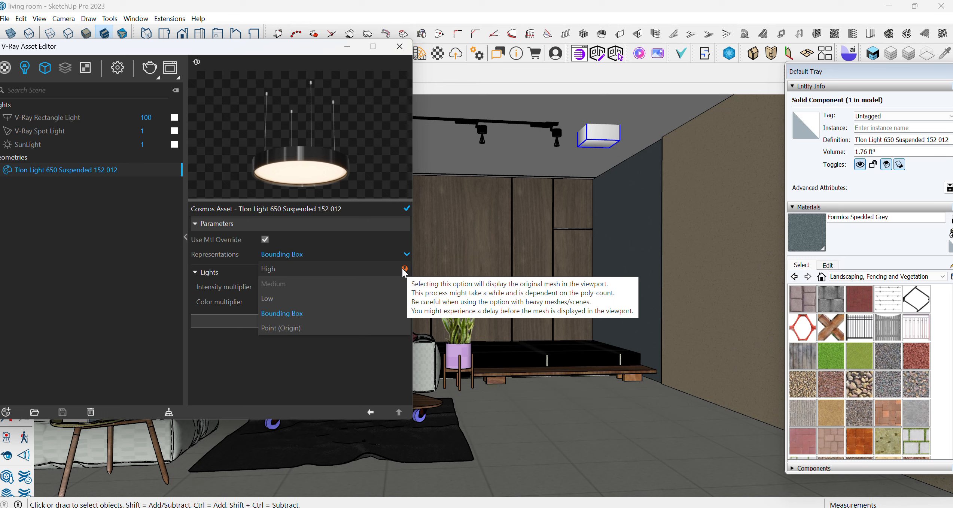
{"action": "left_click", "coordinate": [276, 299]}
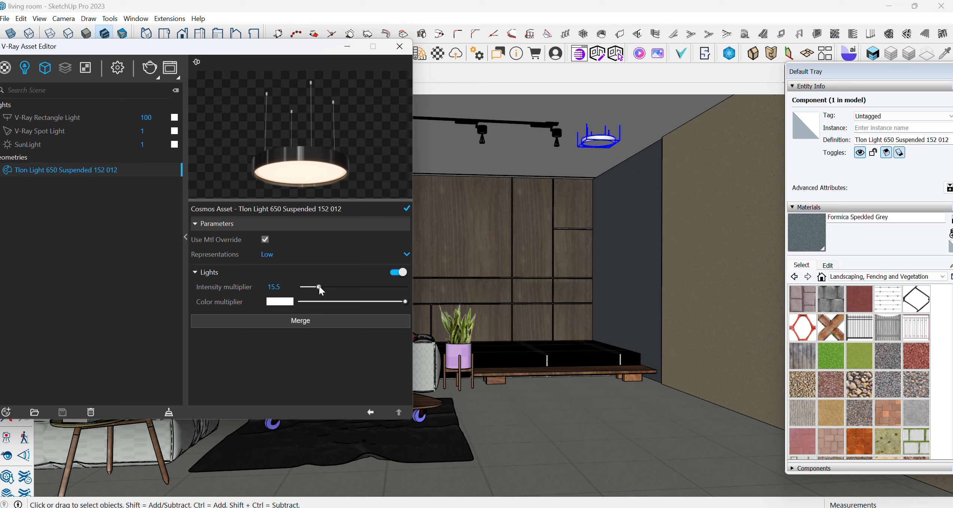
Tint the pendant's light color multiplier a pinkish red (R 0.886, G 0.411, B 0.411)
{"action": "left_click", "coordinate": [284, 302]}
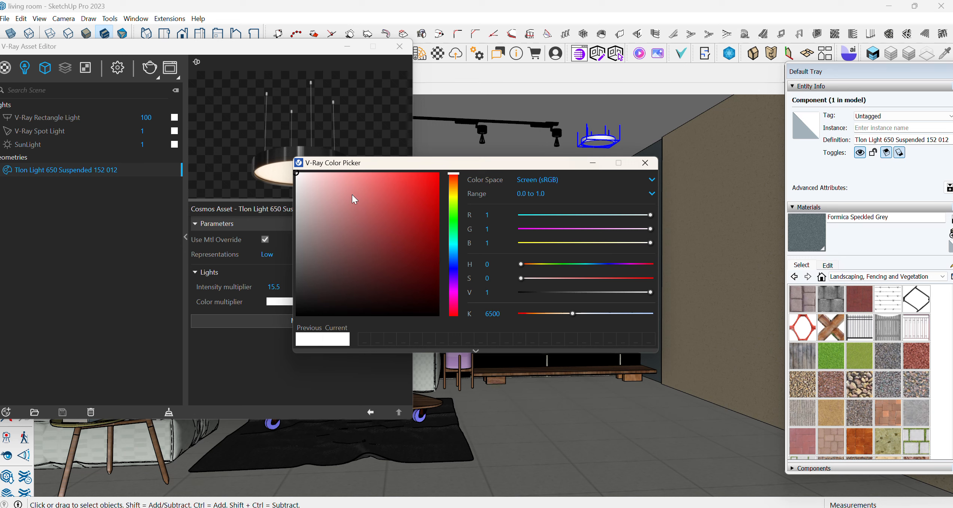
{"action": "left_click", "coordinate": [373, 188]}
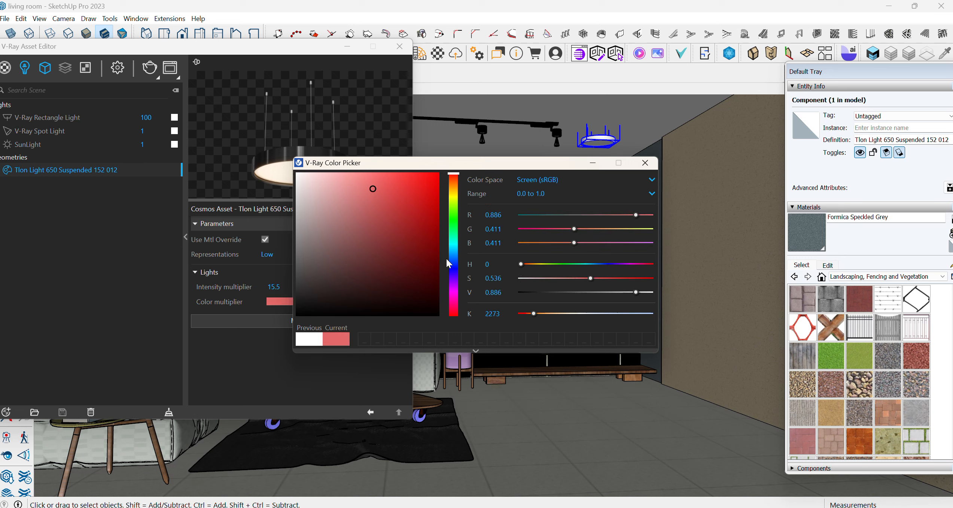
Render the scene with the tinted pendant, zoom the frame buffer in and out, and close it
{"action": "left_click", "coordinate": [251, 364]}
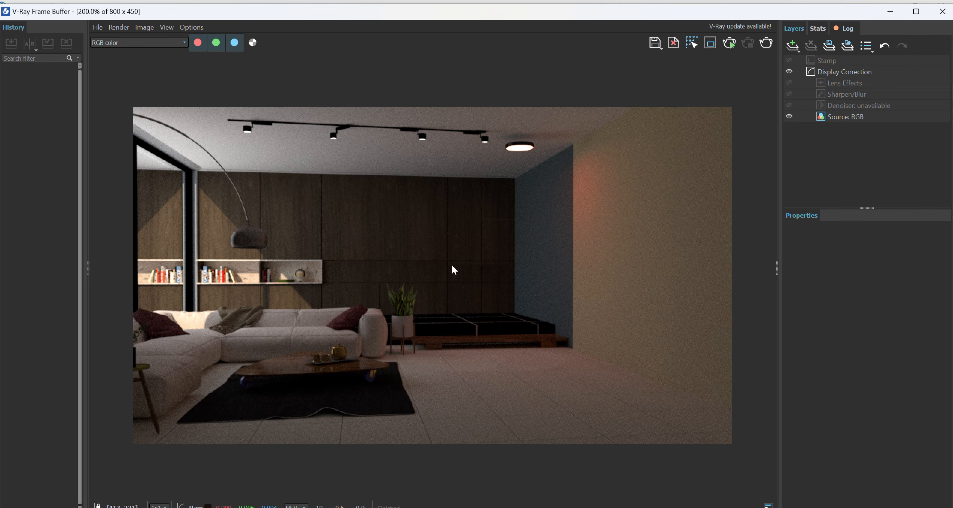
{"action": "scroll", "coordinate": [577, 224], "scroll_direction": "up", "scroll_amount": 1}
{"action": "scroll", "coordinate": [560, 267], "scroll_direction": "down", "scroll_amount": 1}
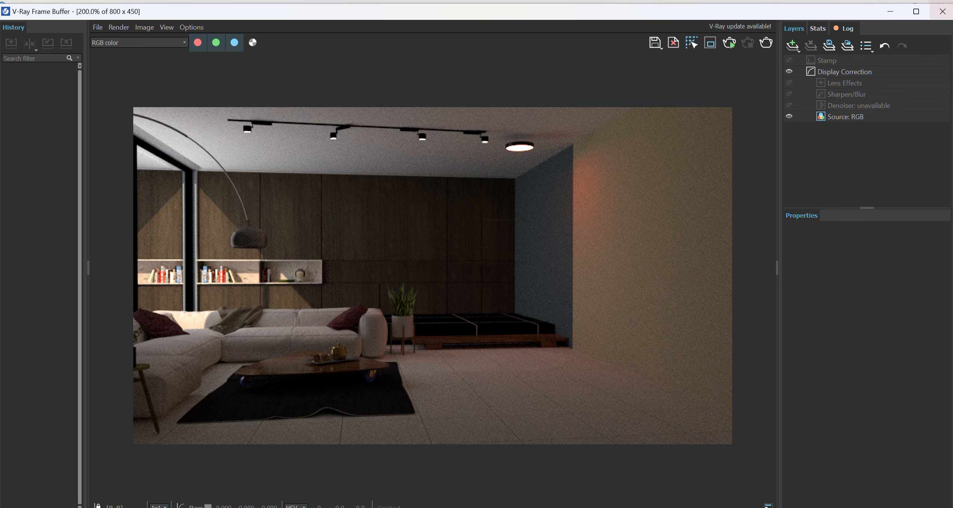
{"action": "left_click", "coordinate": [942, 12]}
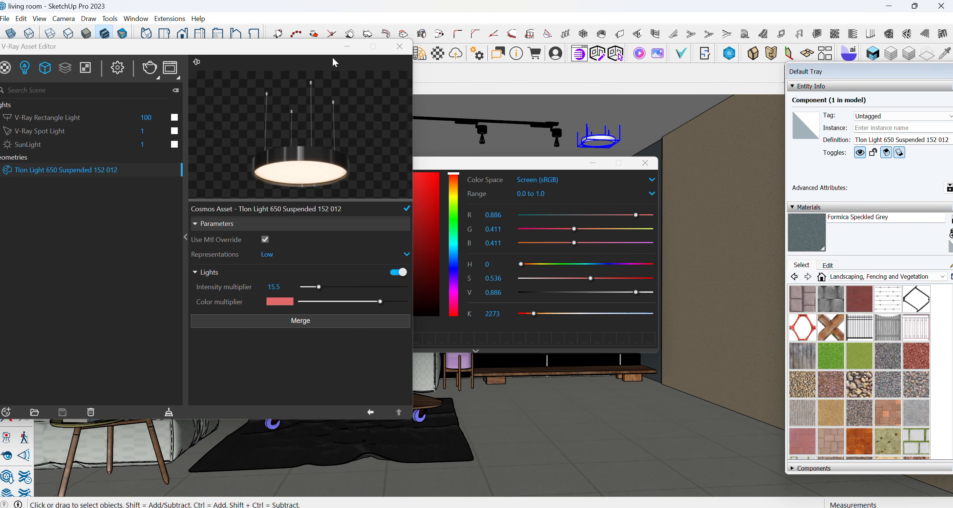
Close the V-Ray Asset Editor and open the Chaos Cosmos browser from the V-Ray extension
{"action": "left_click", "coordinate": [345, 48]}
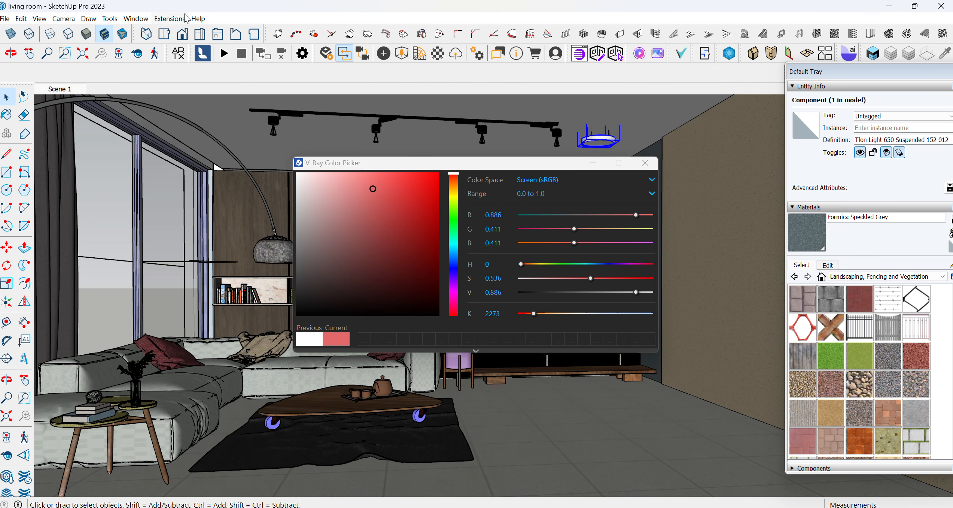
{"action": "left_click", "coordinate": [172, 19]}
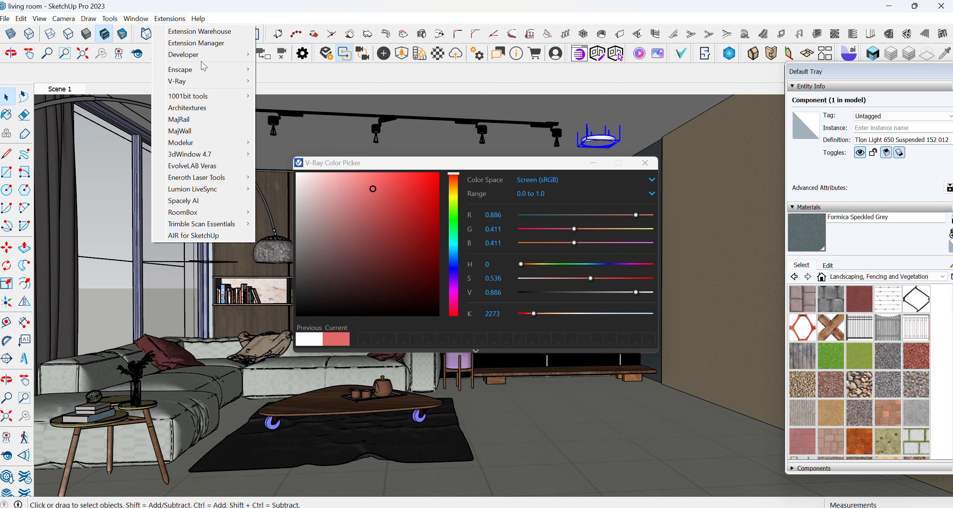
{"action": "mouse_move", "coordinate": [208, 87]}
{"action": "left_click", "coordinate": [296, 92]}
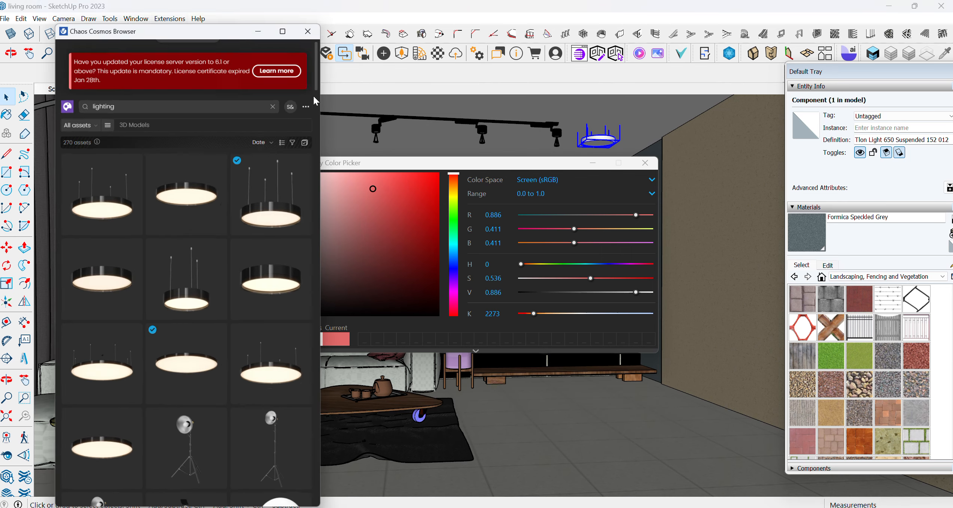
Browse the Cosmos lighting assets and search the library for lamp
{"action": "scroll", "coordinate": [120, 343], "scroll_direction": "down", "scroll_amount": 10}
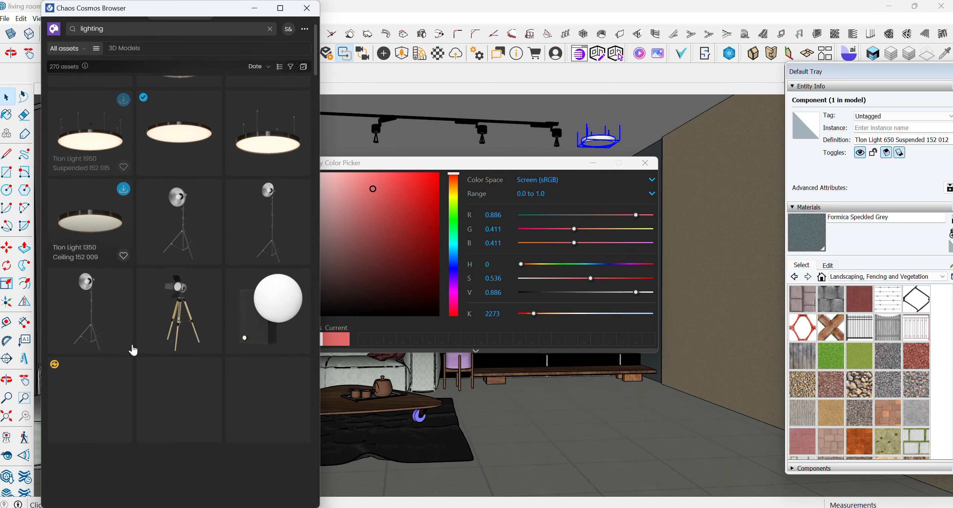
{"action": "scroll", "coordinate": [137, 344], "scroll_direction": "down", "scroll_amount": 3}
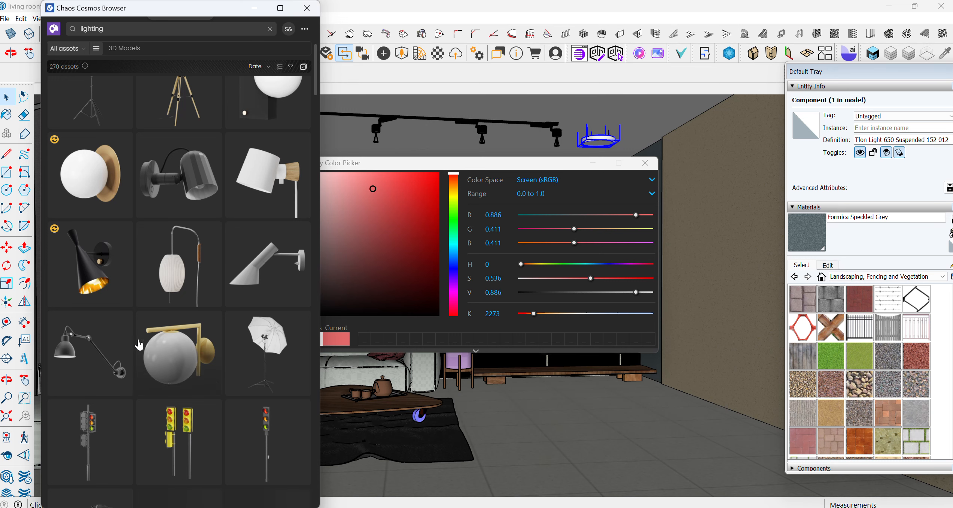
{"action": "scroll", "coordinate": [145, 339], "scroll_direction": "down", "scroll_amount": 10}
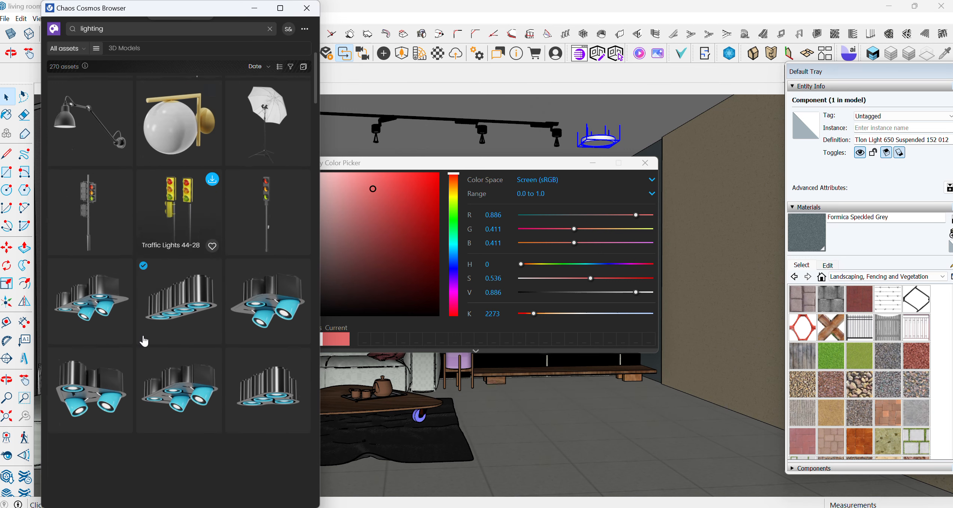
{"action": "scroll", "coordinate": [153, 97], "scroll_direction": "up", "scroll_amount": 6}
{"action": "left_click", "coordinate": [145, 28]}
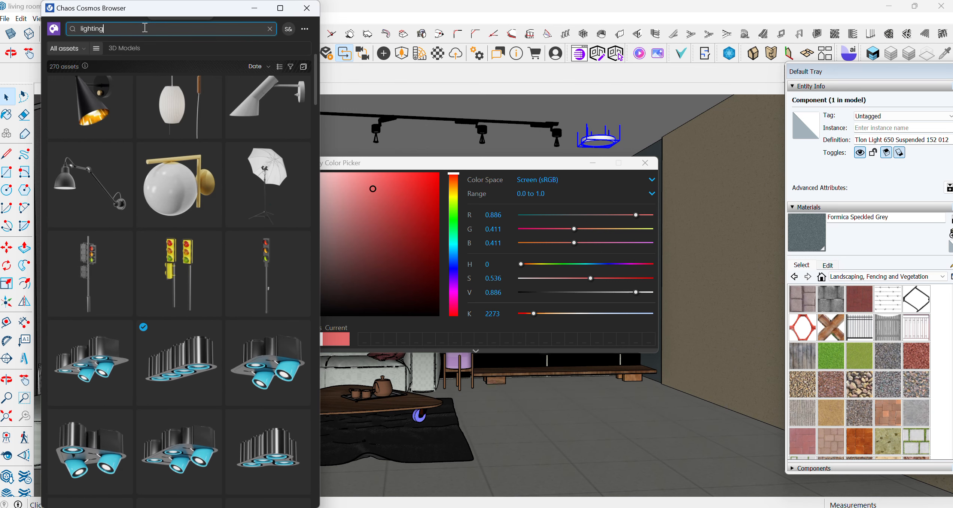
{"action": "key", "text": "BackSpace"}
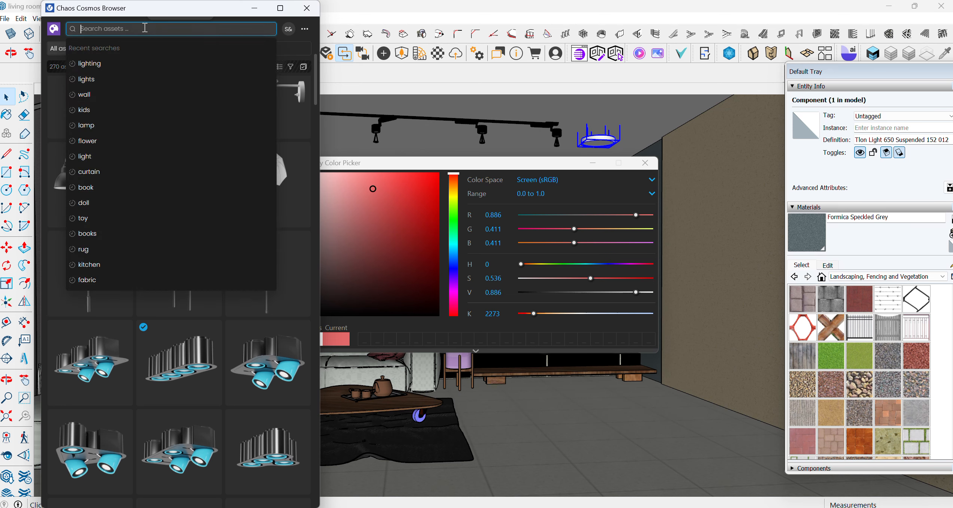
{"action": "type", "text": "lamp"}
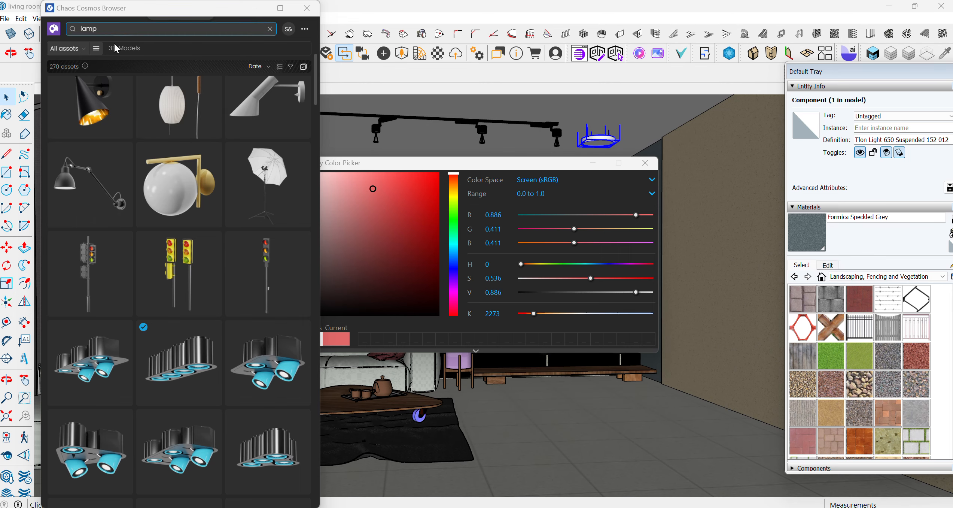
Import the Lamp Table 027 asset from Cosmos and place it on the coffee table
{"action": "scroll", "coordinate": [133, 273], "scroll_direction": "down", "scroll_amount": 15}
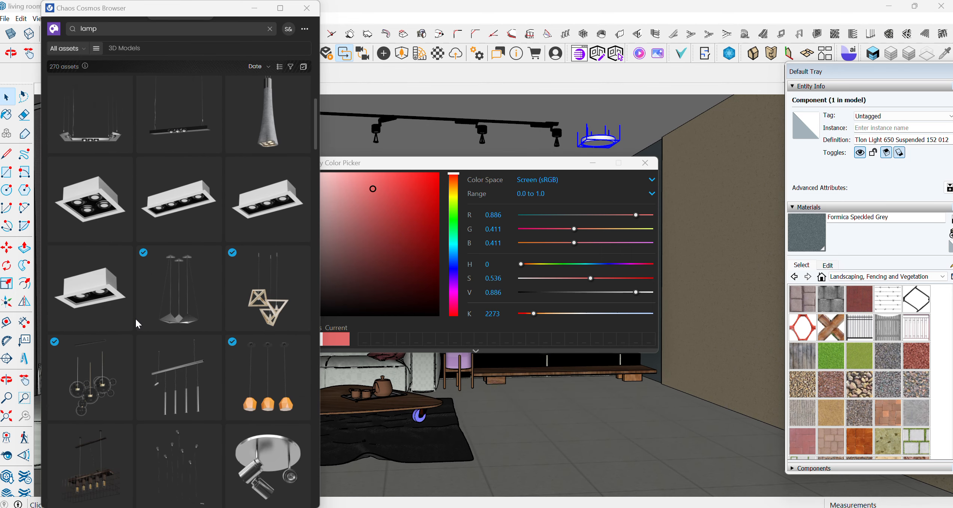
{"action": "scroll", "coordinate": [135, 317], "scroll_direction": "down", "scroll_amount": 15}
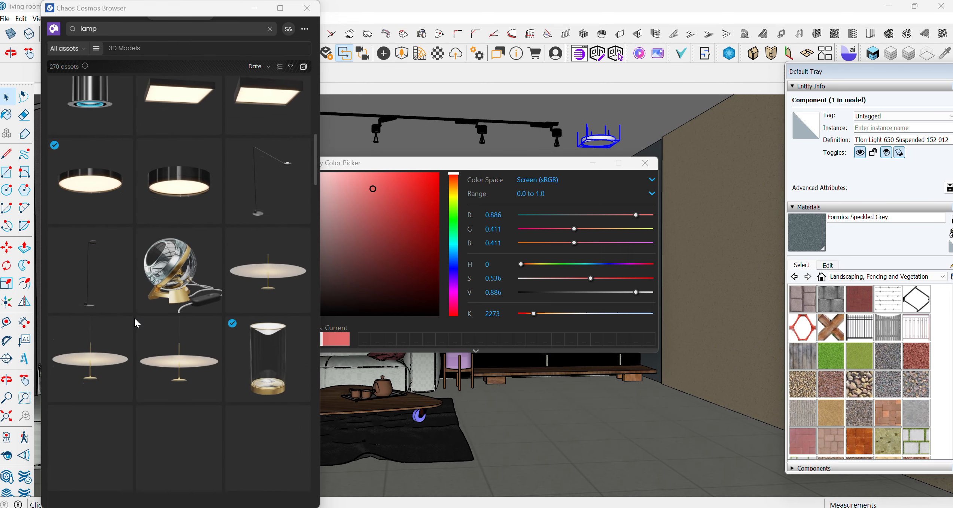
{"action": "scroll", "coordinate": [134, 318], "scroll_direction": "down", "scroll_amount": 15}
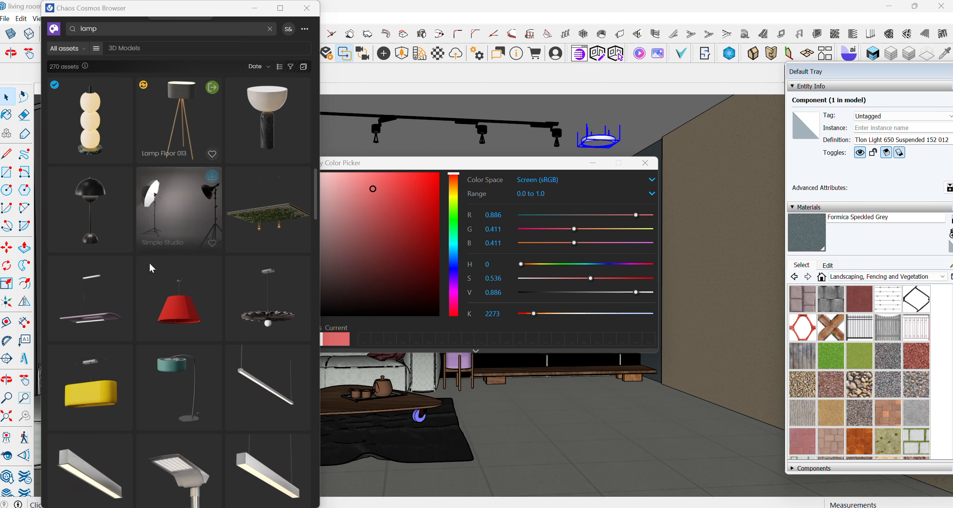
{"action": "mouse_move", "coordinate": [150, 305]}
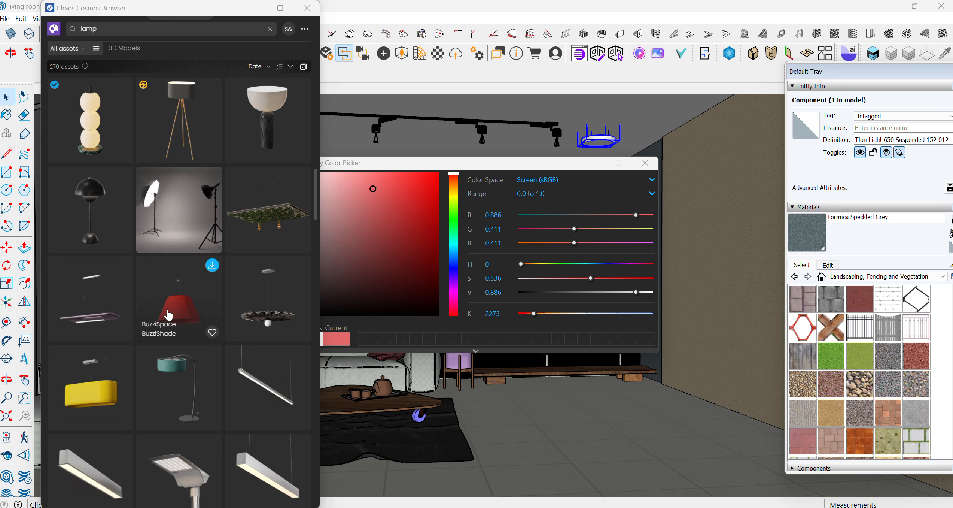
{"action": "scroll", "coordinate": [308, 238], "scroll_direction": "up", "scroll_amount": 3}
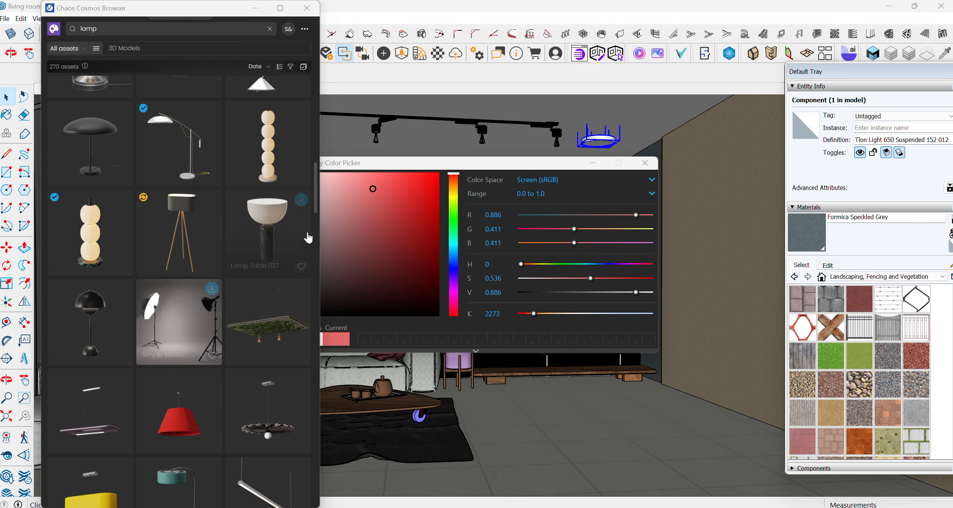
{"action": "left_click", "coordinate": [300, 201]}
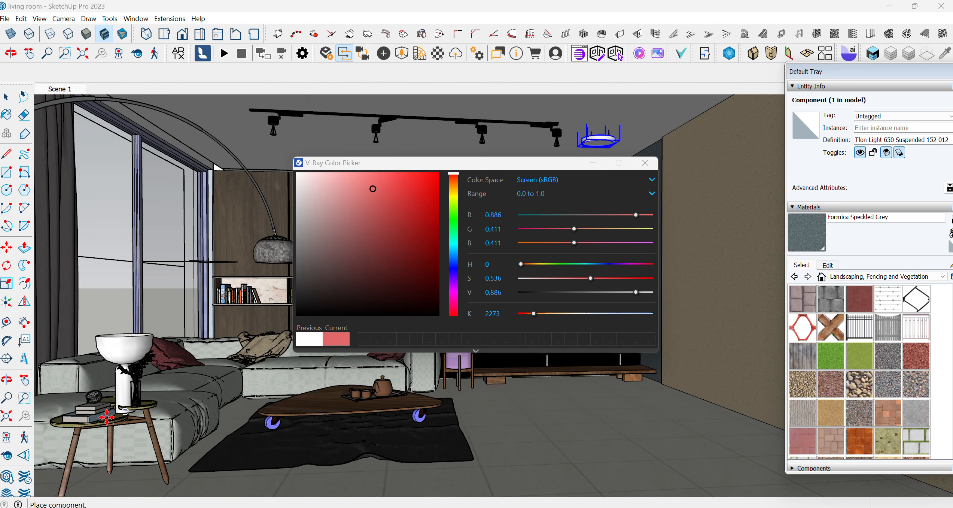
{"action": "scroll", "coordinate": [100, 420], "scroll_direction": "up", "scroll_amount": 5}
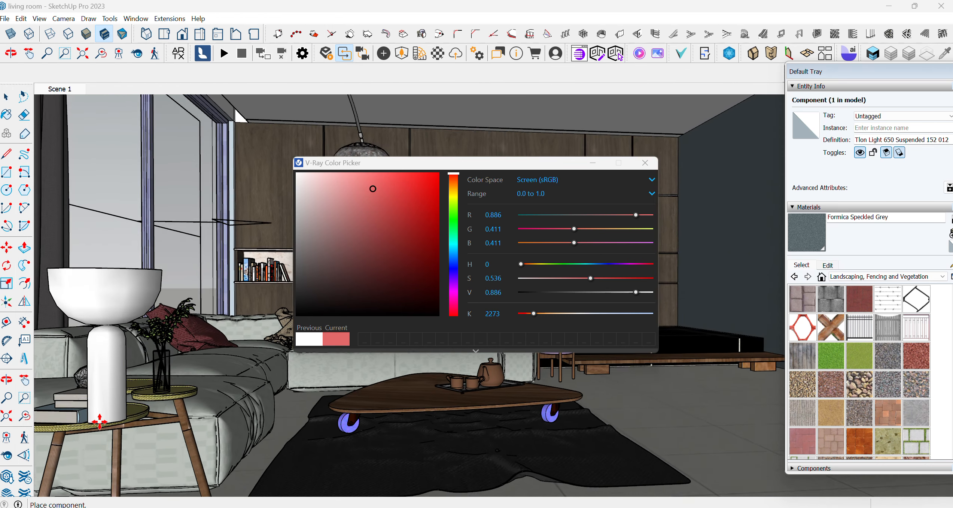
{"action": "scroll", "coordinate": [100, 421], "scroll_direction": "up", "scroll_amount": 3}
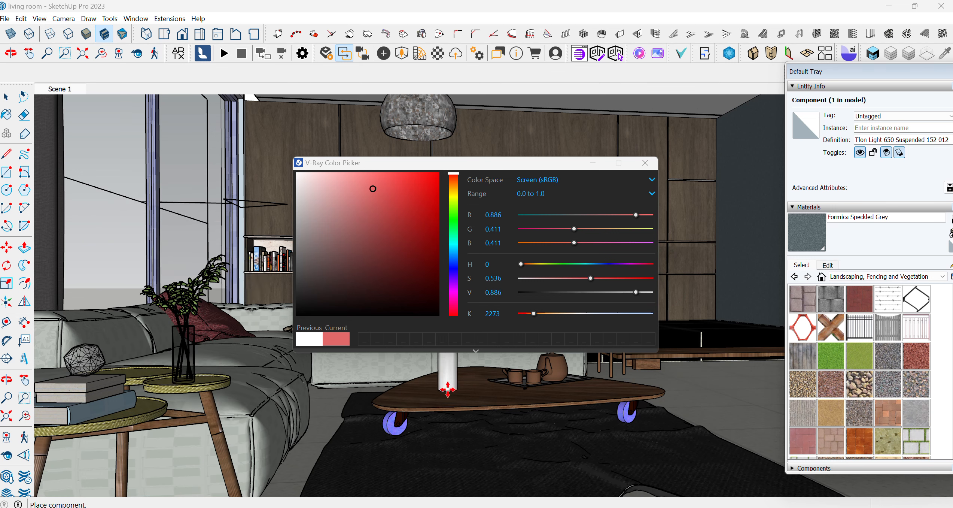
{"action": "left_click", "coordinate": [448, 389]}
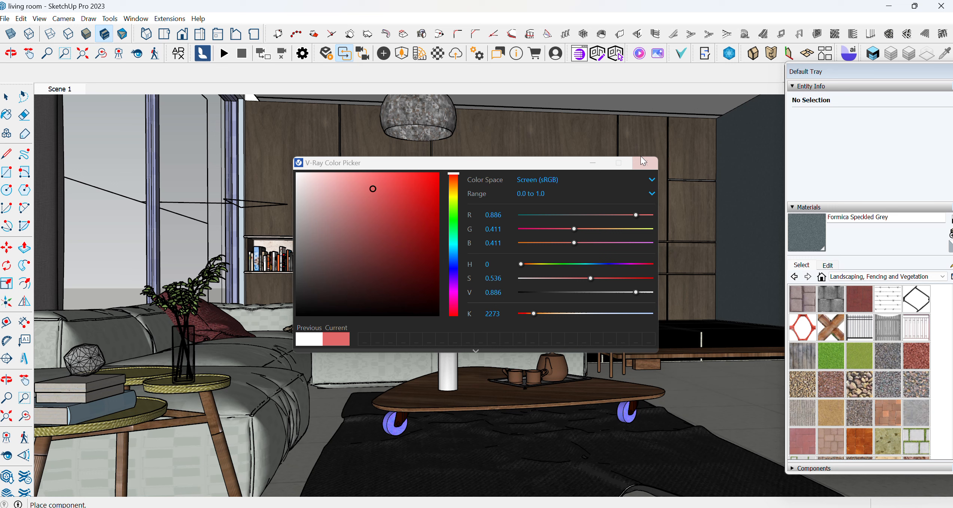
Close the color picker, select the table lamp and scale it down uniformly to about 0.57
{"action": "left_click", "coordinate": [594, 163]}
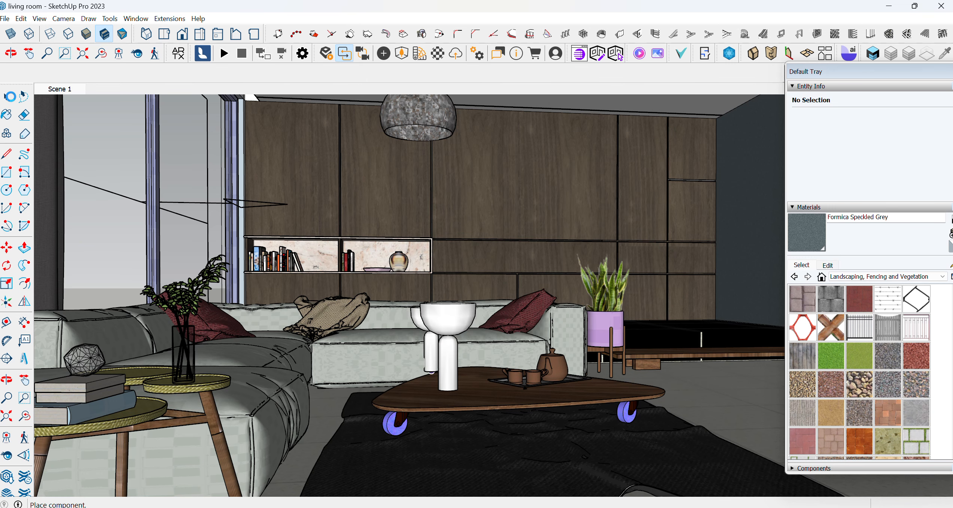
{"action": "left_click", "coordinate": [9, 97]}
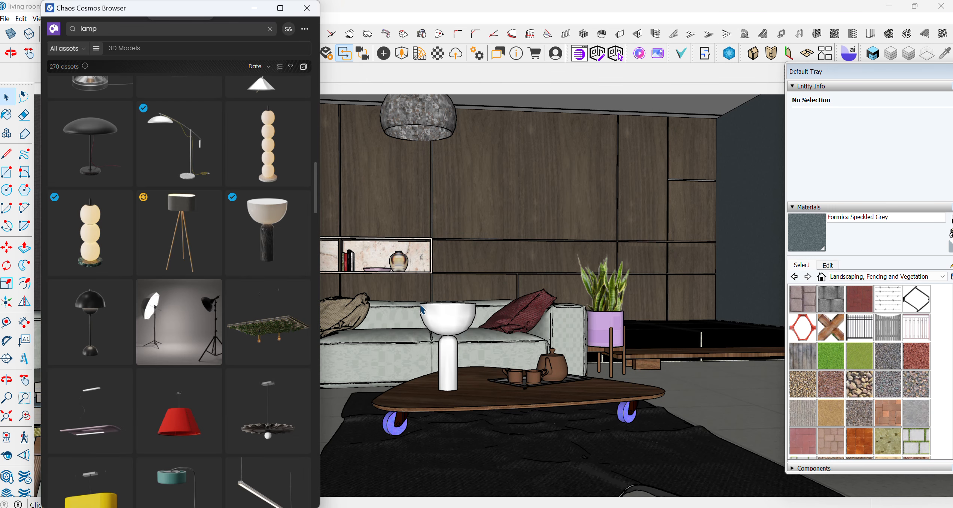
{"action": "left_click", "coordinate": [434, 317]}
{"action": "left_click", "coordinate": [7, 284]}
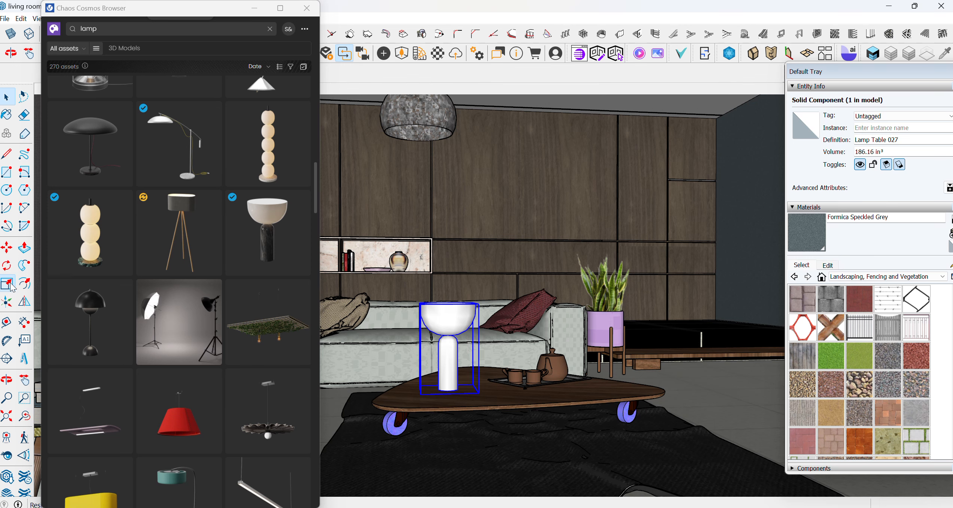
{"action": "left_click_drag", "start_coordinate": [420, 304], "coordinate": [437, 346]}
{"action": "left_click", "coordinate": [254, 7]}
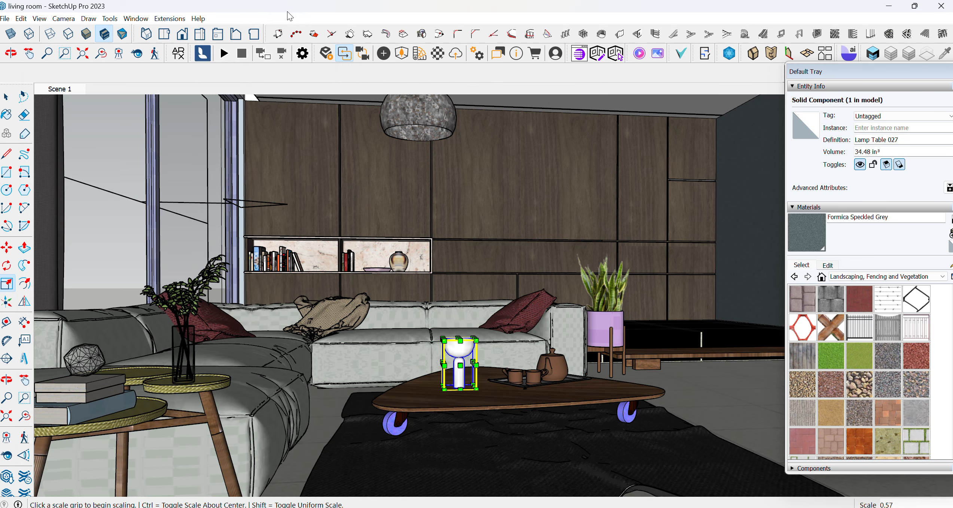
Set the Lamp Table 027 light's intensity multiplier to 22.8 in the V-Ray Asset Editor and render the scene to check it
{"action": "left_click", "coordinate": [165, 18]}
{"action": "mouse_move", "coordinate": [195, 82]}
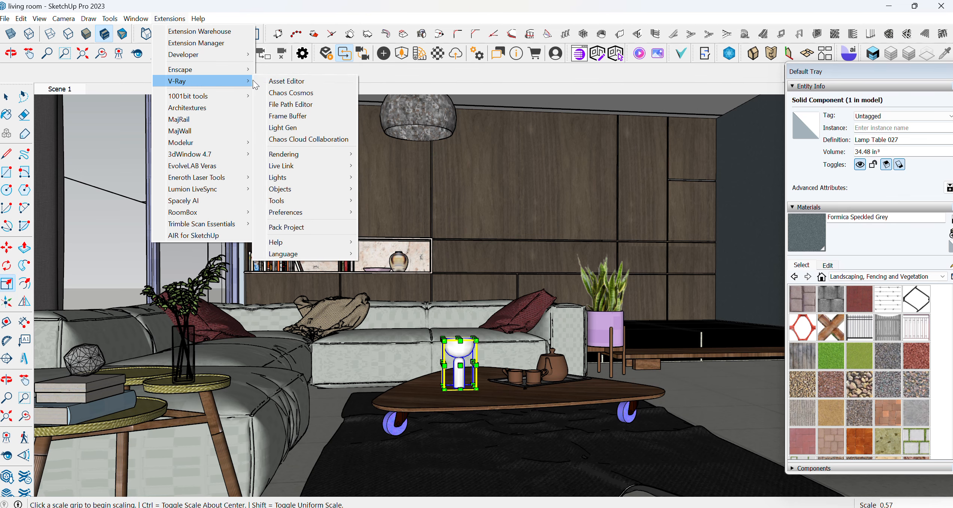
{"action": "left_click", "coordinate": [278, 80]}
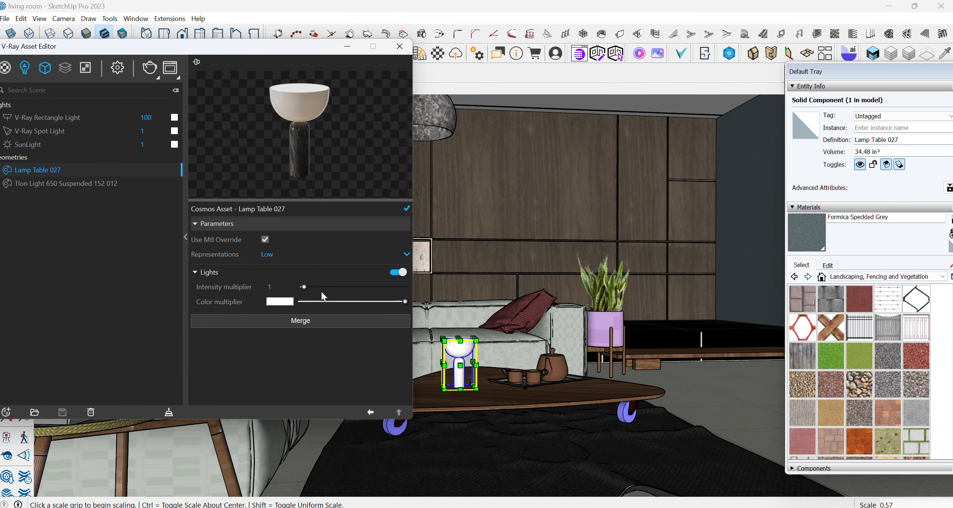
{"action": "left_click_drag", "start_coordinate": [317, 286], "coordinate": [326, 286]}
{"action": "left_click", "coordinate": [268, 319]}
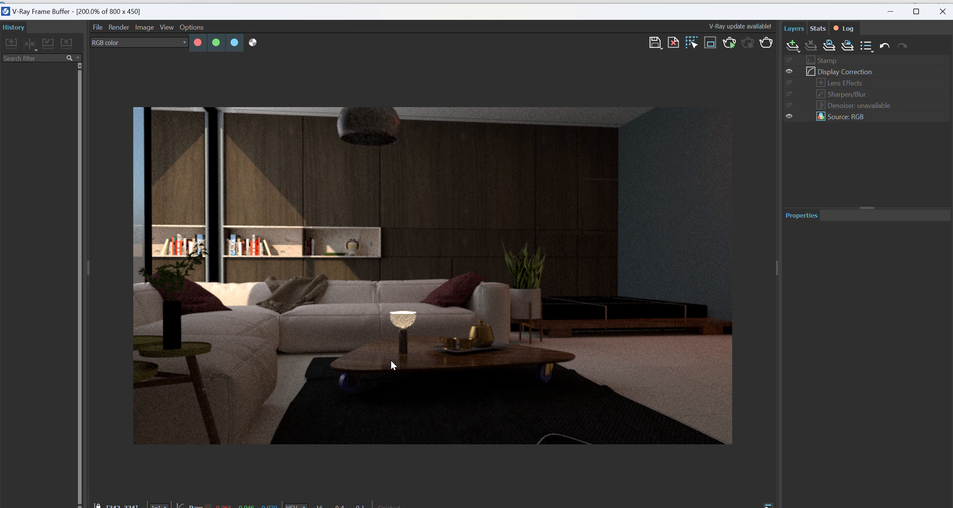
{"action": "scroll", "coordinate": [398, 367], "scroll_direction": "up", "scroll_amount": 1}
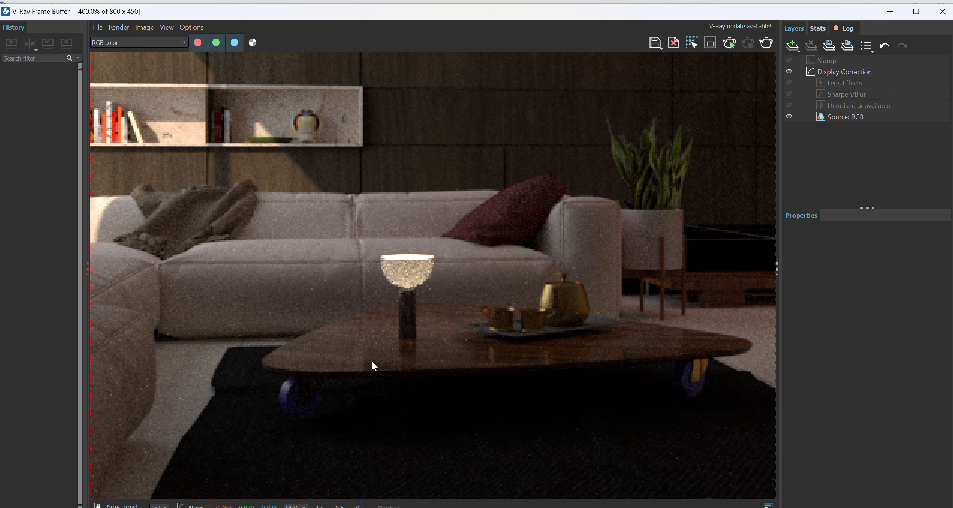
{"action": "left_click", "coordinate": [942, 11]}
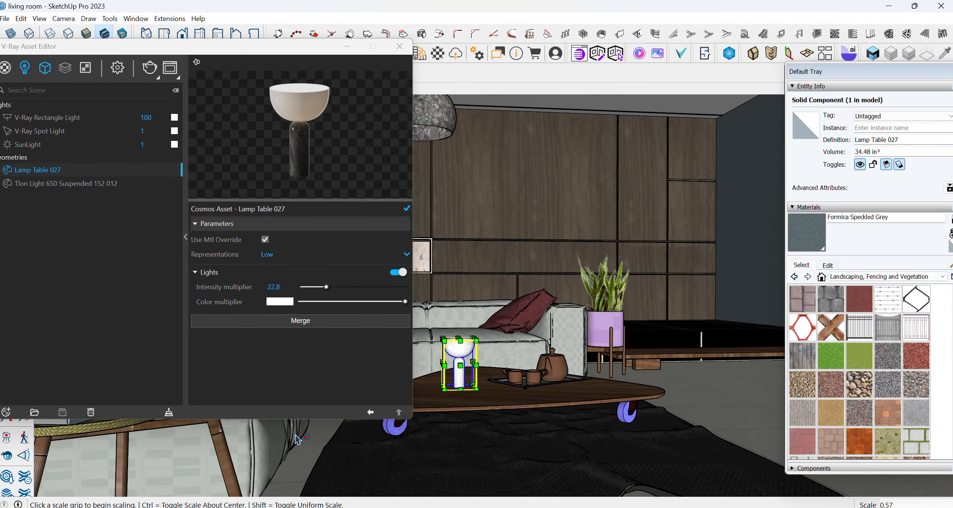
Raise the table lamp's light intensity multiplier to 52.5 and render the scene again
{"action": "left_click_drag", "start_coordinate": [327, 287], "coordinate": [329, 287]}
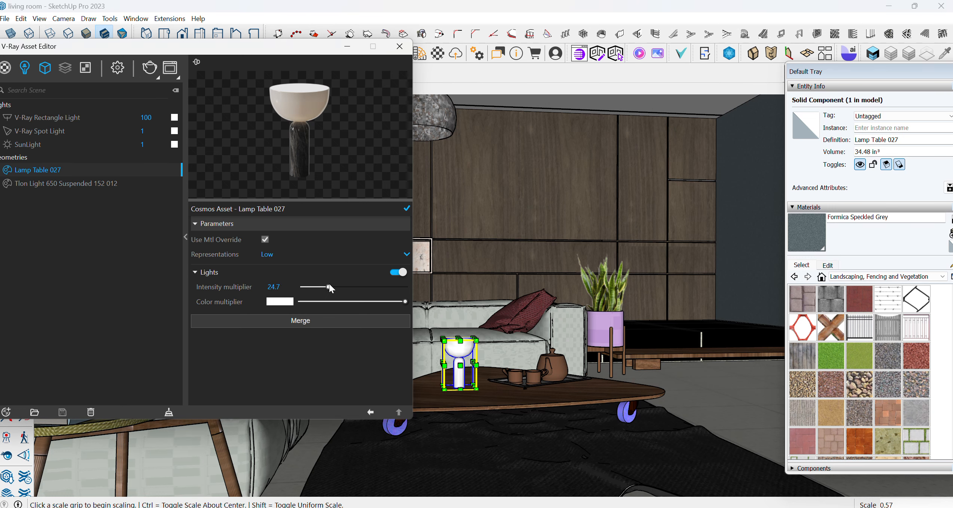
{"action": "left_click", "coordinate": [149, 70]}
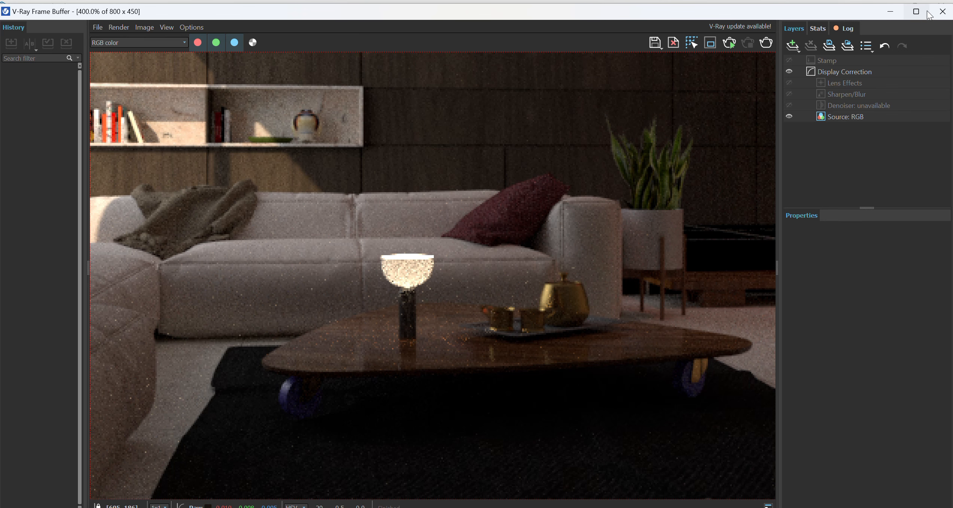
{"action": "left_click", "coordinate": [943, 11]}
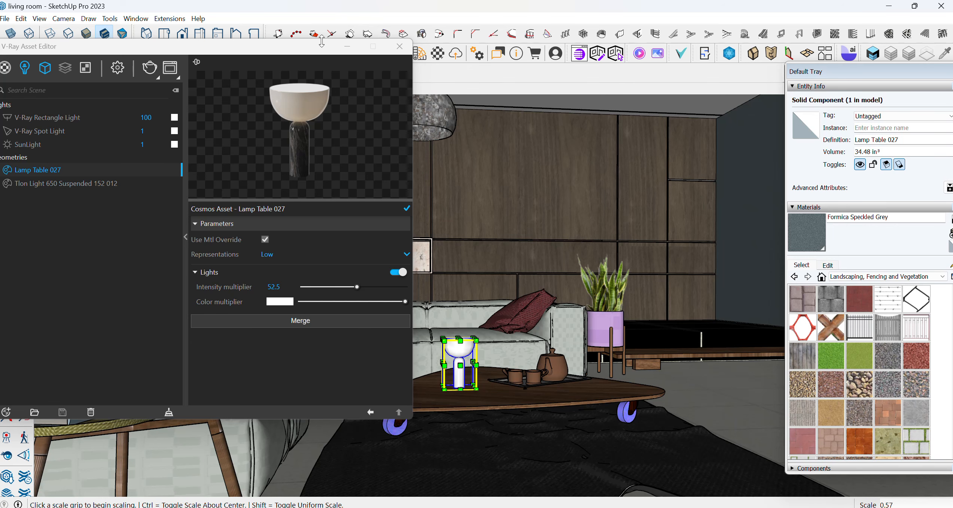
Open the Chaos Cosmos browser and look through the lamp search results for another light fixture
{"action": "left_click_drag", "start_coordinate": [288, 49], "coordinate": [581, 75]}
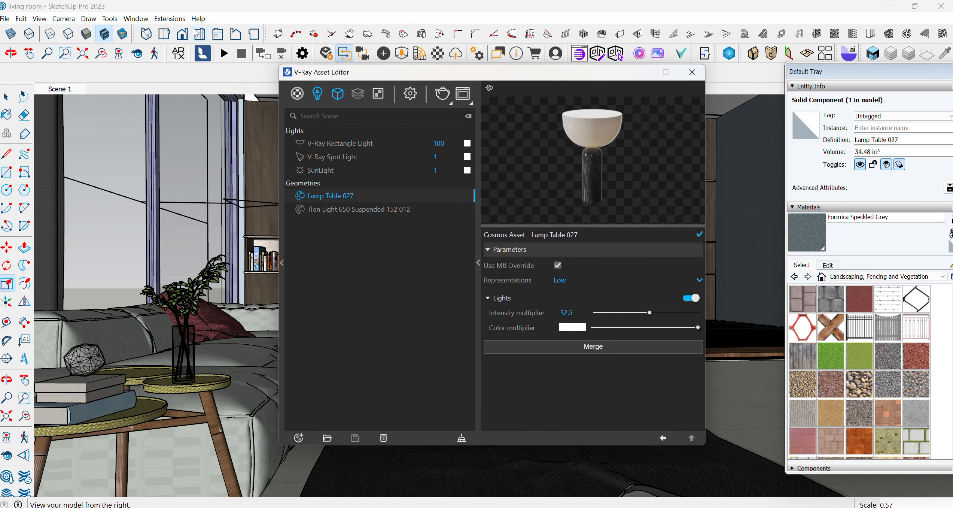
{"action": "left_click", "coordinate": [170, 19]}
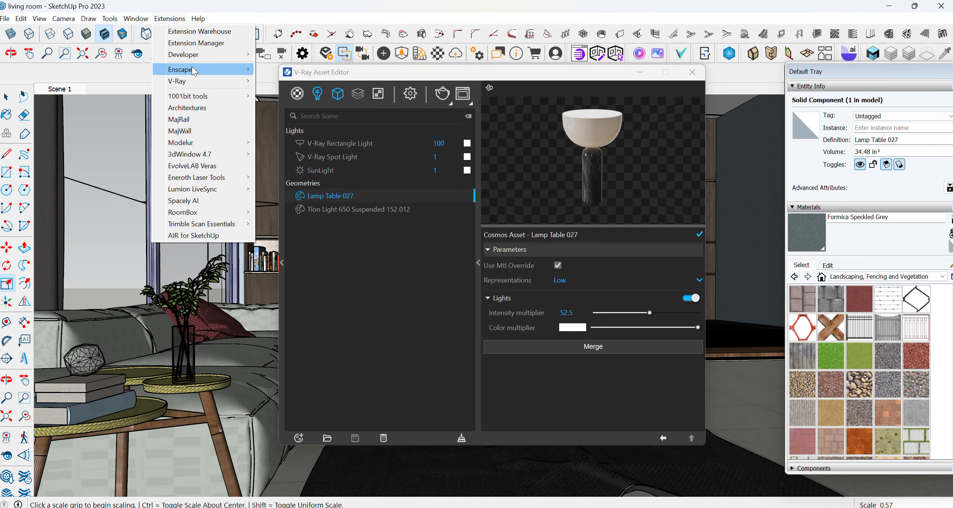
{"action": "mouse_move", "coordinate": [200, 83]}
{"action": "left_click", "coordinate": [285, 94]}
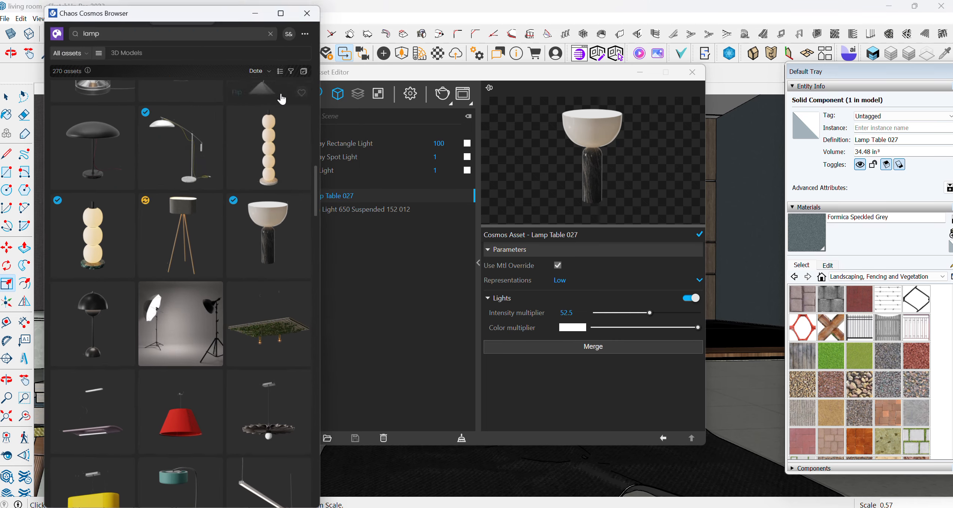
{"action": "scroll", "coordinate": [123, 327], "scroll_direction": "down", "scroll_amount": 5}
{"action": "scroll", "coordinate": [123, 327], "scroll_direction": "down", "scroll_amount": 10}
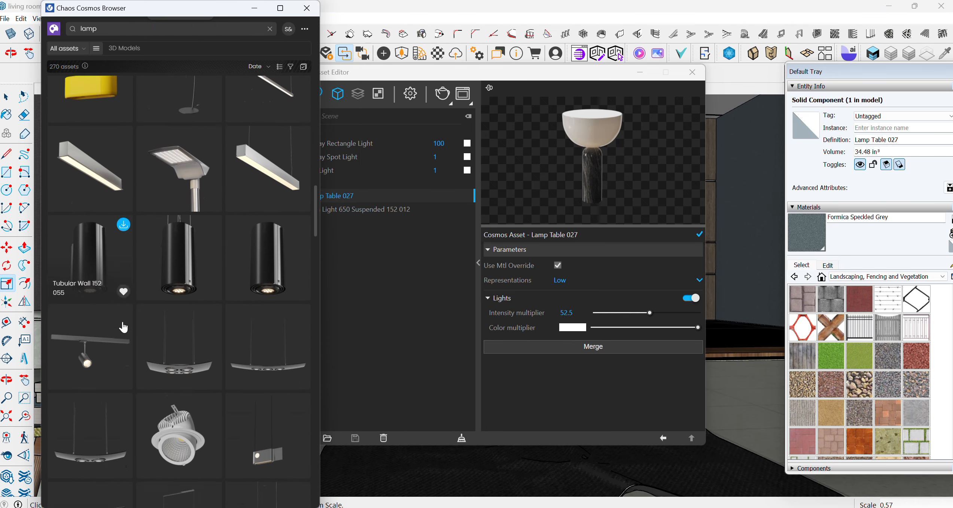
{"action": "scroll", "coordinate": [160, 330], "scroll_direction": "down", "scroll_amount": 10}
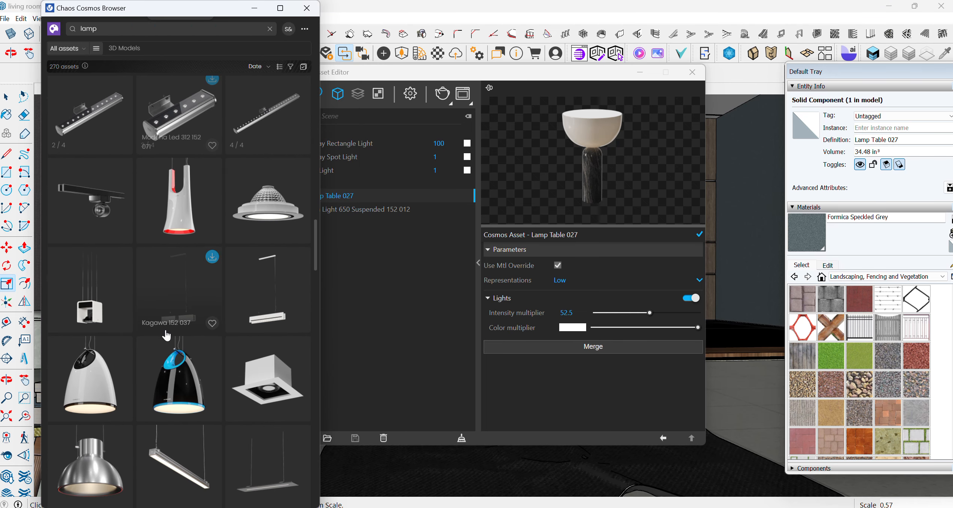
{"action": "scroll", "coordinate": [170, 338], "scroll_direction": "down", "scroll_amount": 10}
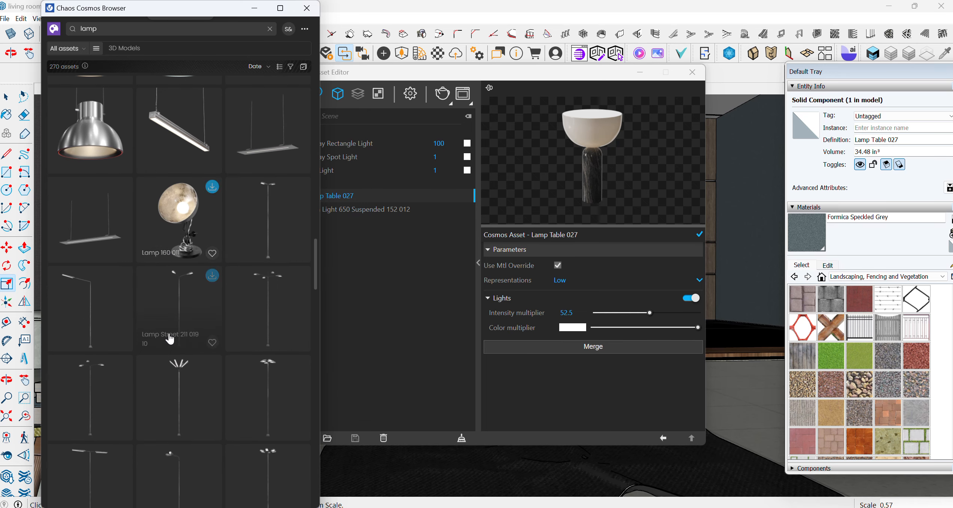
{"action": "scroll", "coordinate": [169, 339], "scroll_direction": "down", "scroll_amount": 10}
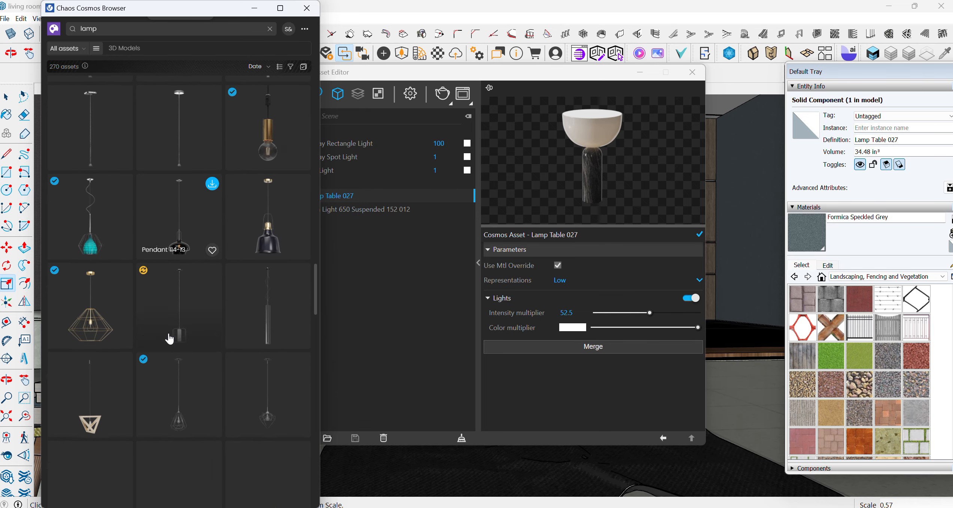
{"action": "scroll", "coordinate": [171, 339], "scroll_direction": "down", "scroll_amount": 10}
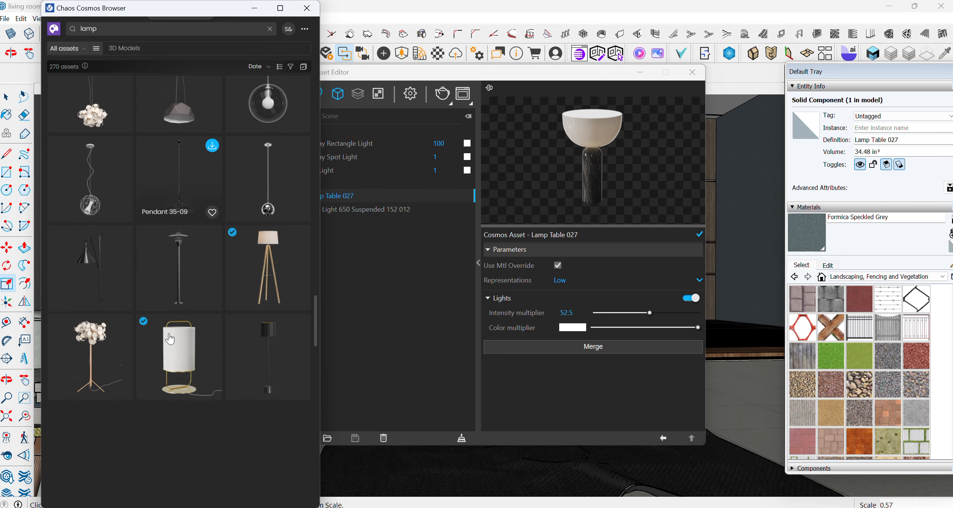
{"action": "scroll", "coordinate": [172, 339], "scroll_direction": "down", "scroll_amount": 3}
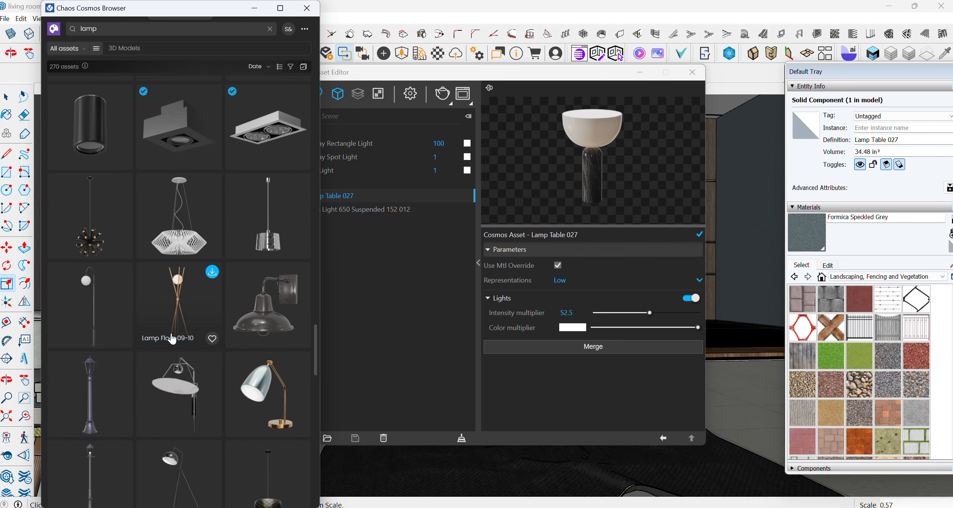
{"action": "scroll", "coordinate": [172, 339], "scroll_direction": "down", "scroll_amount": 4}
{"action": "scroll", "coordinate": [172, 339], "scroll_direction": "down", "scroll_amount": 3}
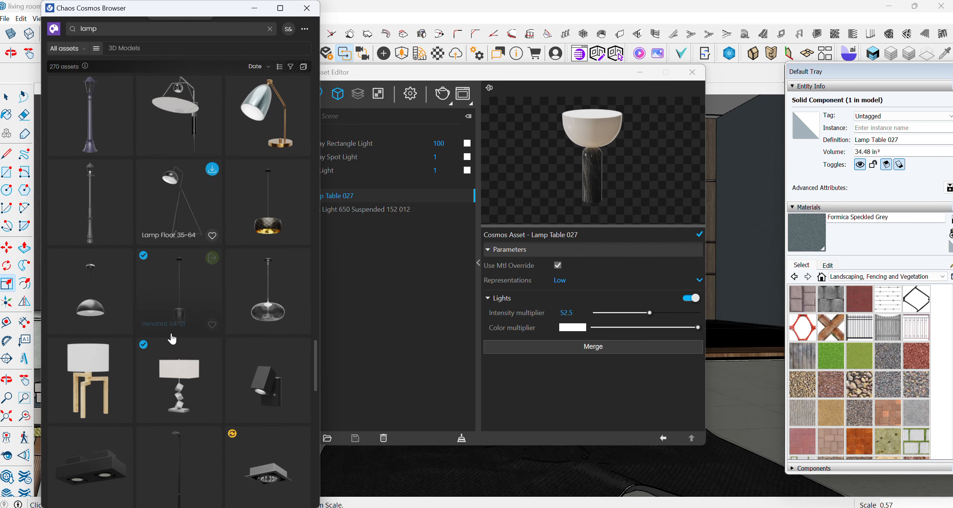
{"action": "scroll", "coordinate": [171, 338], "scroll_direction": "down", "scroll_amount": 12}
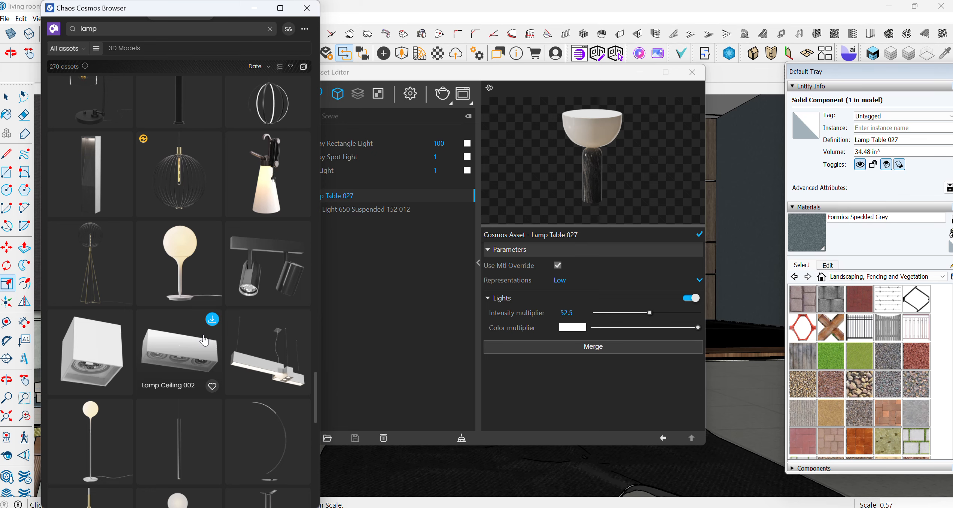
{"action": "scroll", "coordinate": [204, 340], "scroll_direction": "down", "scroll_amount": 4}
{"action": "scroll", "coordinate": [187, 367], "scroll_direction": "down", "scroll_amount": 4}
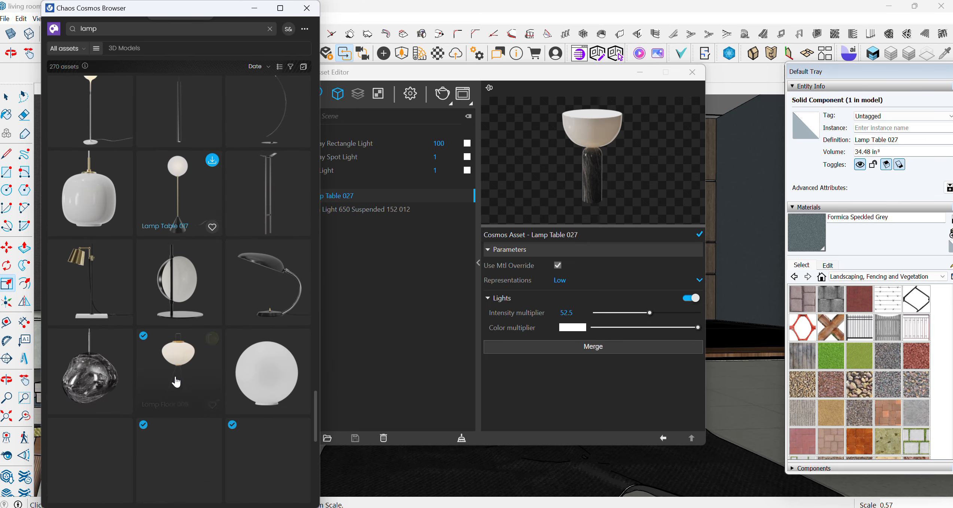
{"action": "scroll", "coordinate": [183, 403], "scroll_direction": "down", "scroll_amount": 15}
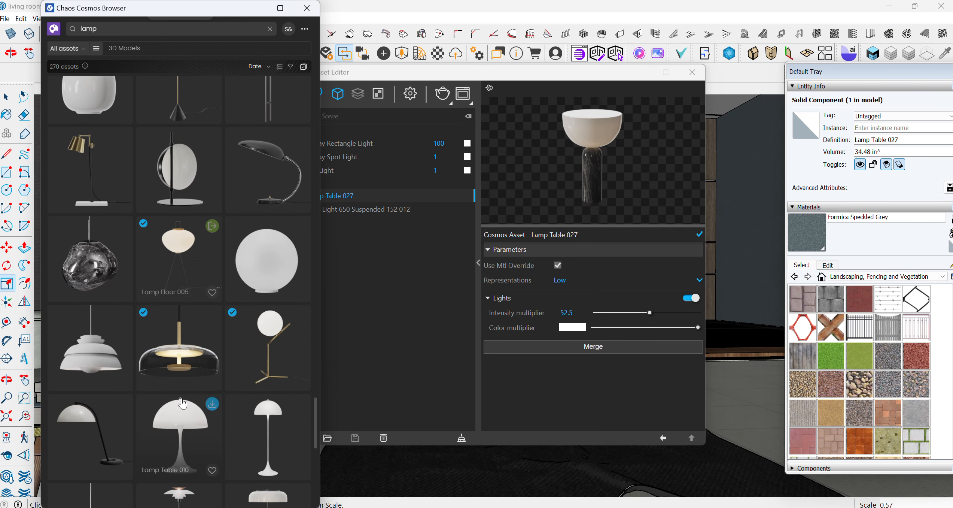
{"action": "scroll", "coordinate": [182, 404], "scroll_direction": "down", "scroll_amount": 14}
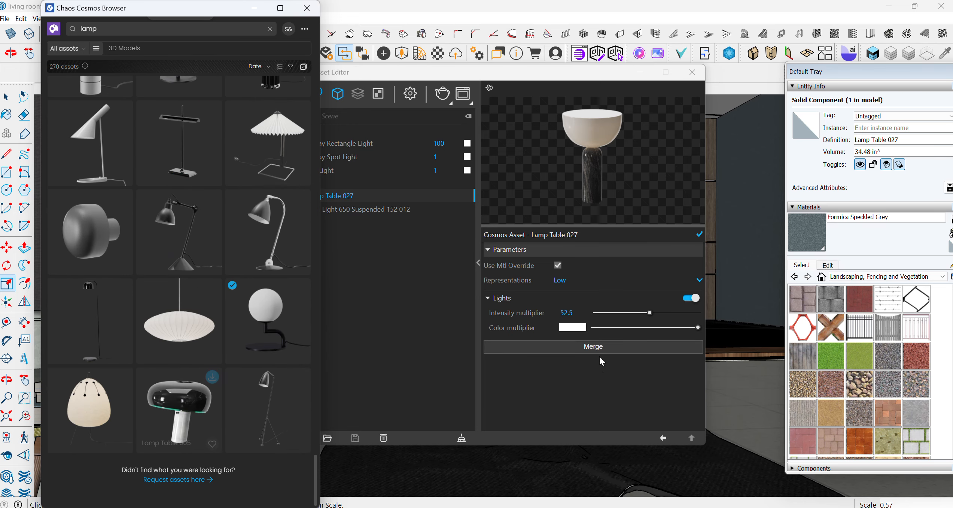
{"action": "left_click", "coordinate": [565, 312]}
{"action": "scroll", "coordinate": [170, 260], "scroll_direction": "up", "scroll_amount": 5}
{"action": "scroll", "coordinate": [170, 261], "scroll_direction": "up", "scroll_amount": 8}
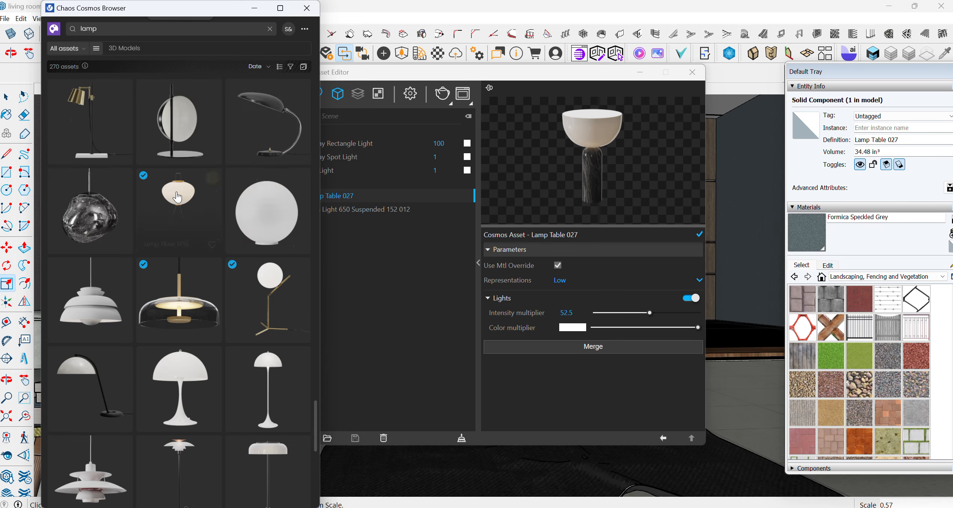
{"action": "scroll", "coordinate": [183, 204], "scroll_direction": "up", "scroll_amount": 10}
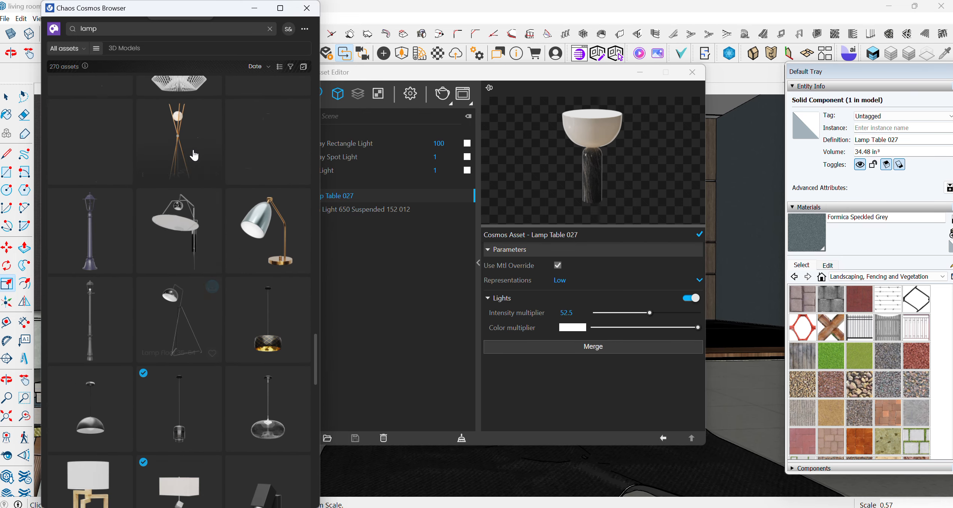
{"action": "scroll", "coordinate": [215, 255], "scroll_direction": "up", "scroll_amount": 6}
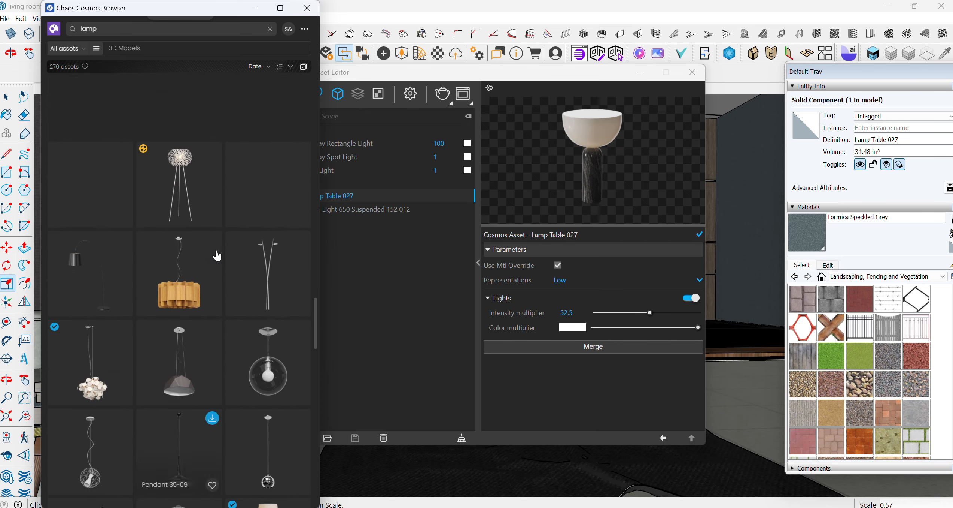
Switch the V-Ray Asset Editor to render settings and scroll through the Cosmos lamp results in search of another fixture
{"action": "left_click", "coordinate": [414, 96]}
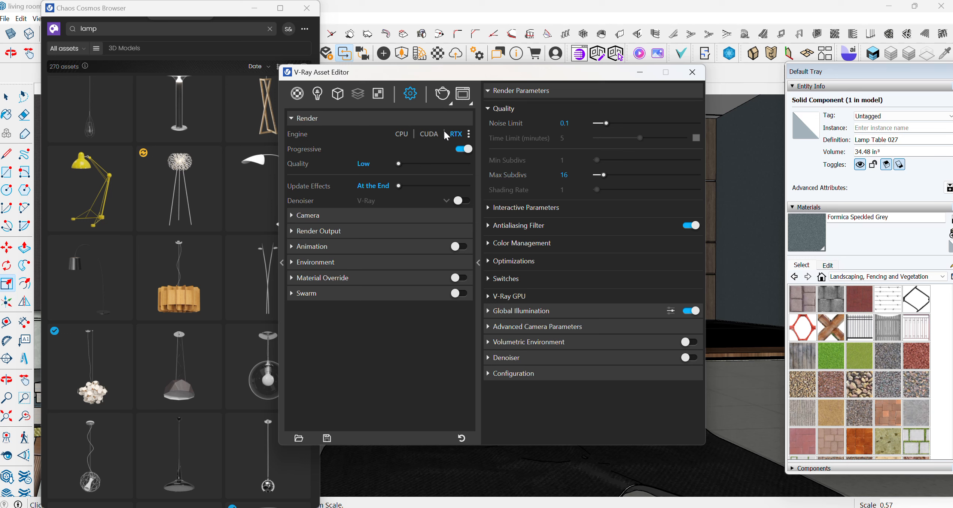
{"action": "scroll", "coordinate": [122, 261], "scroll_direction": "up", "scroll_amount": 10}
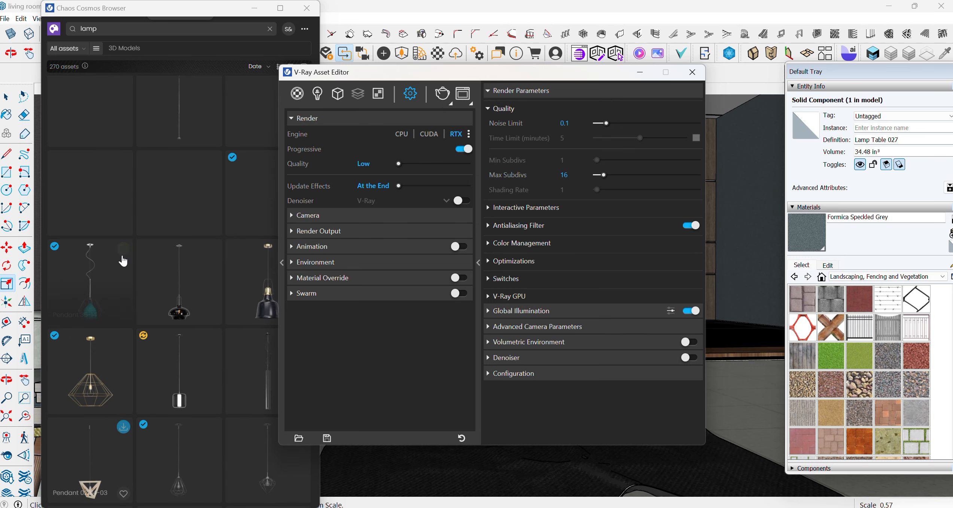
{"action": "scroll", "coordinate": [124, 256], "scroll_direction": "up", "scroll_amount": 5}
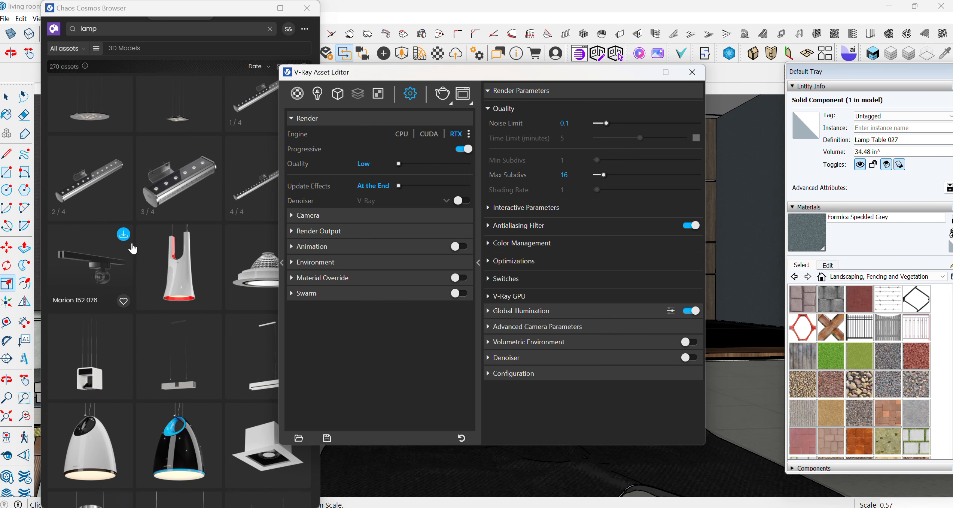
{"action": "scroll", "coordinate": [133, 247], "scroll_direction": "up", "scroll_amount": 10}
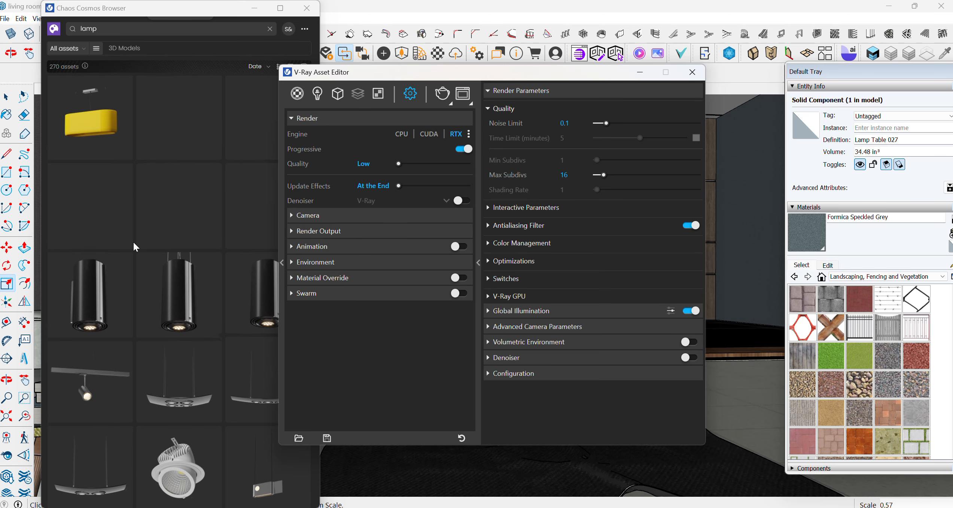
{"action": "scroll", "coordinate": [134, 242], "scroll_direction": "up", "scroll_amount": 10}
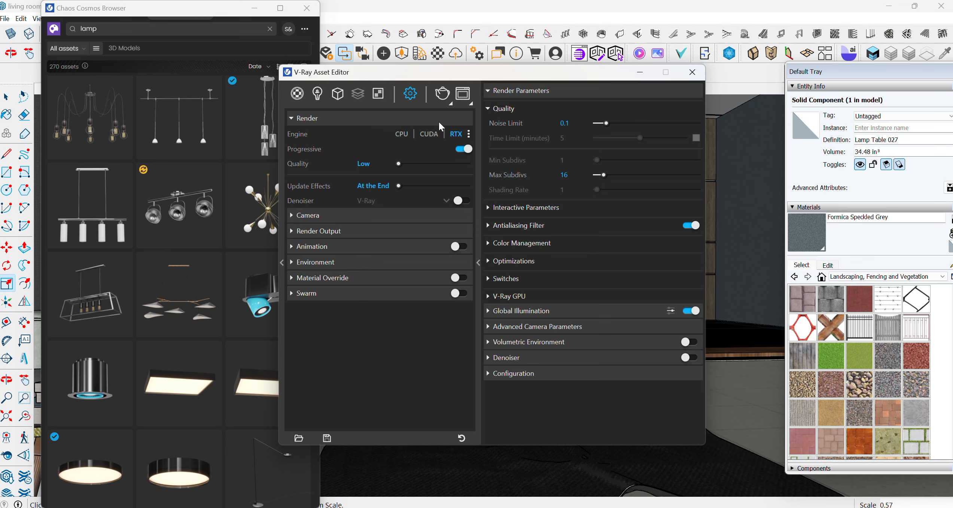
{"action": "scroll", "coordinate": [176, 200], "scroll_direction": "up", "scroll_amount": 10}
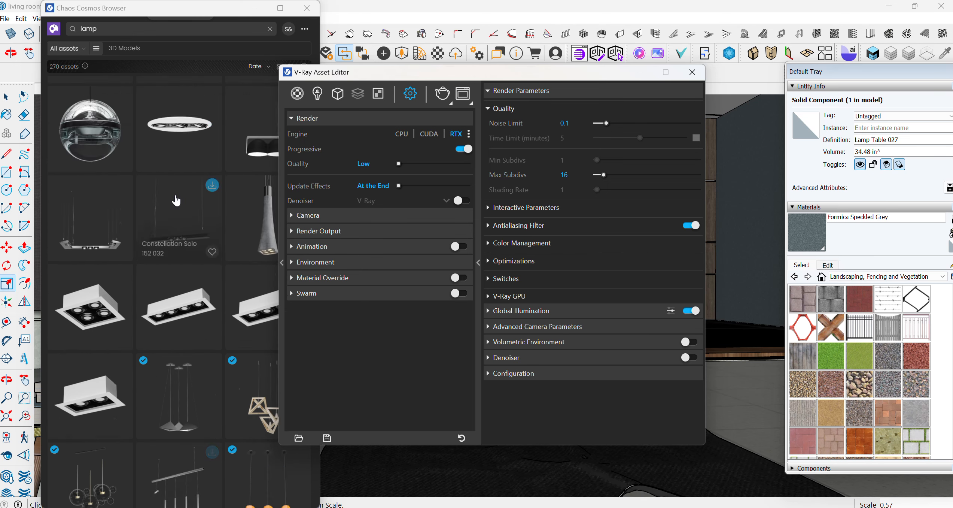
{"action": "scroll", "coordinate": [176, 200], "scroll_direction": "up", "scroll_amount": 15}
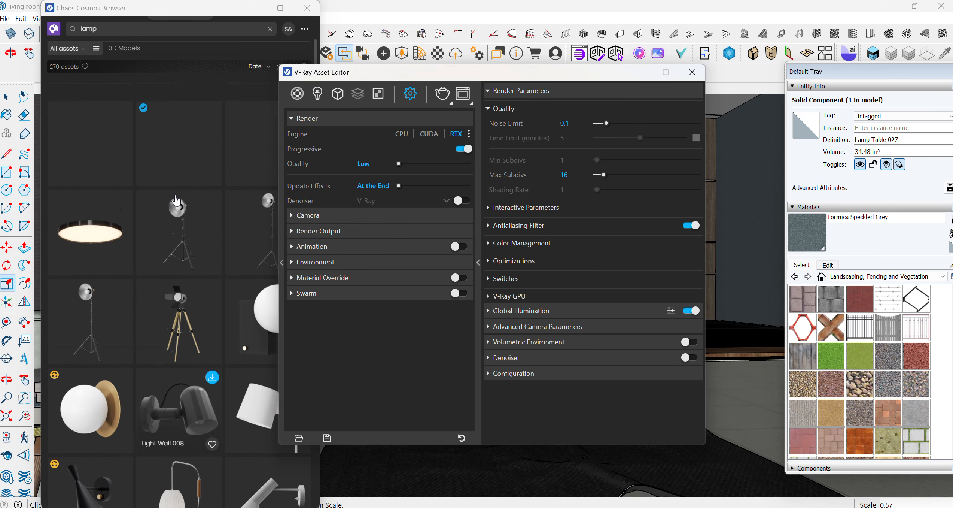
{"action": "scroll", "coordinate": [176, 201], "scroll_direction": "up", "scroll_amount": 5}
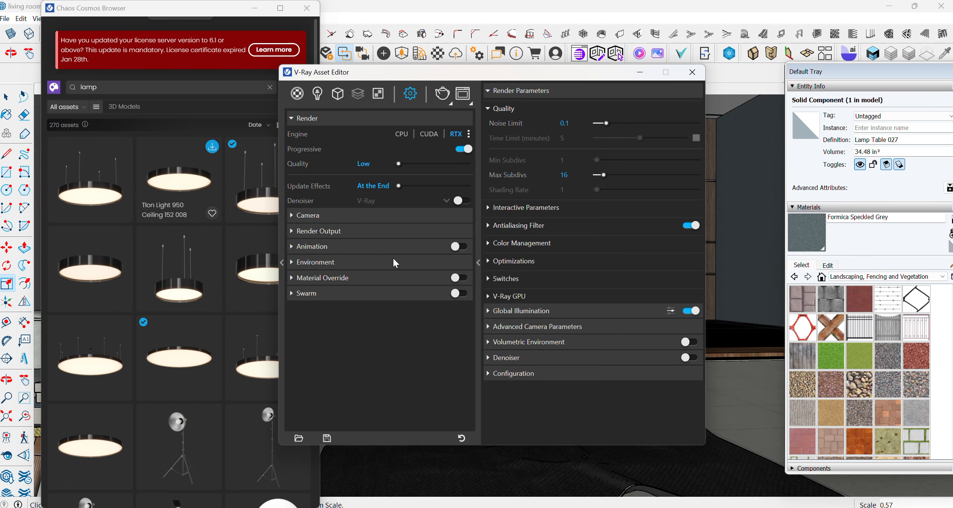
{"action": "scroll", "coordinate": [132, 278], "scroll_direction": "down", "scroll_amount": 5}
{"action": "scroll", "coordinate": [132, 278], "scroll_direction": "down", "scroll_amount": 10}
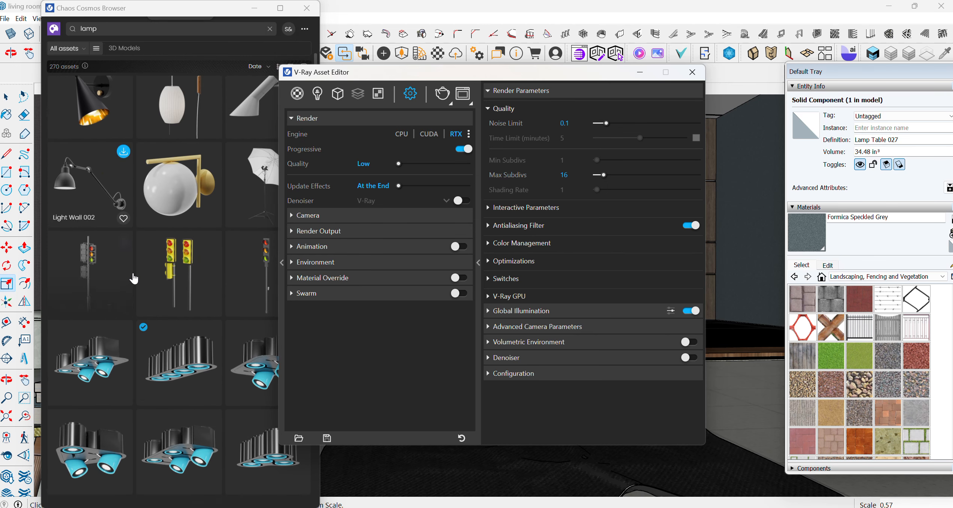
{"action": "scroll", "coordinate": [134, 272], "scroll_direction": "down", "scroll_amount": 10}
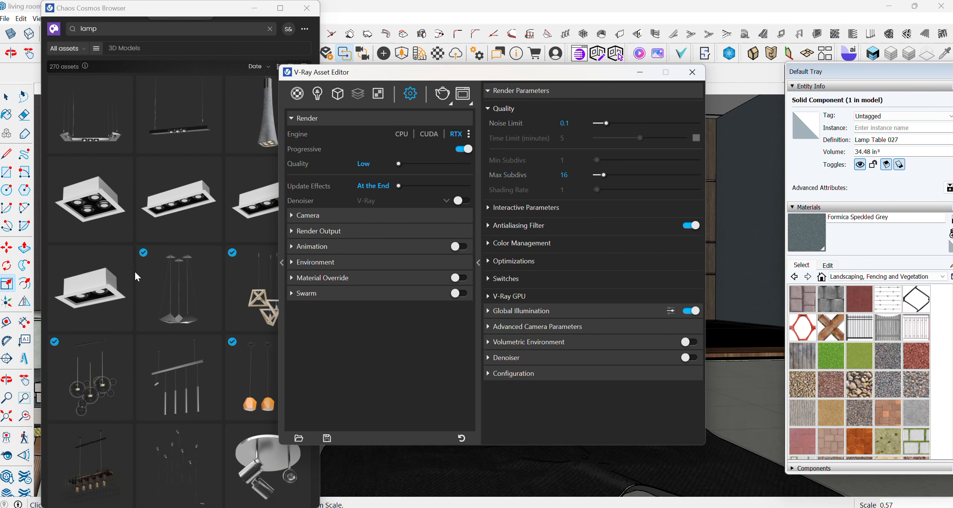
{"action": "scroll", "coordinate": [135, 271], "scroll_direction": "down", "scroll_amount": 5}
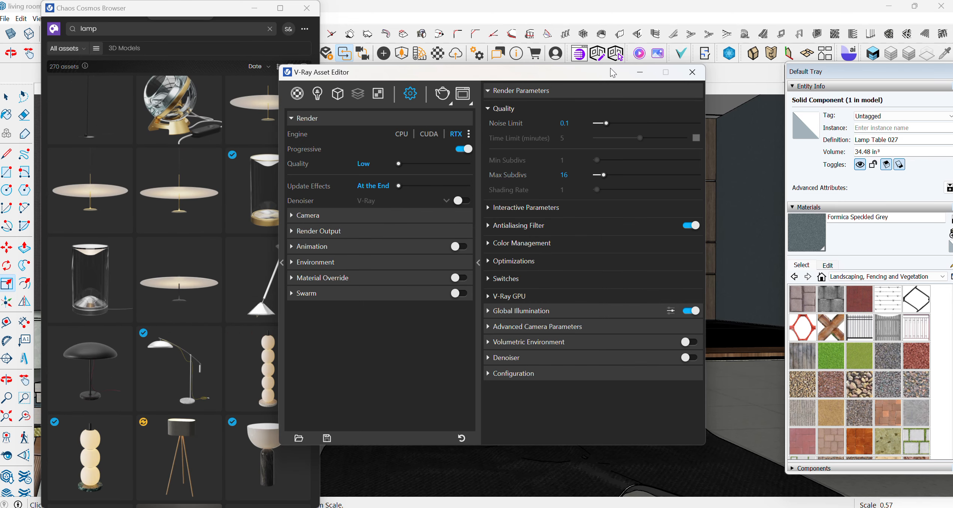
Minimize the V-Ray Asset Editor and Cosmos browser and examine the living room around the scaled table lamp
{"action": "left_click", "coordinate": [640, 72]}
{"action": "left_click", "coordinate": [254, 8]}
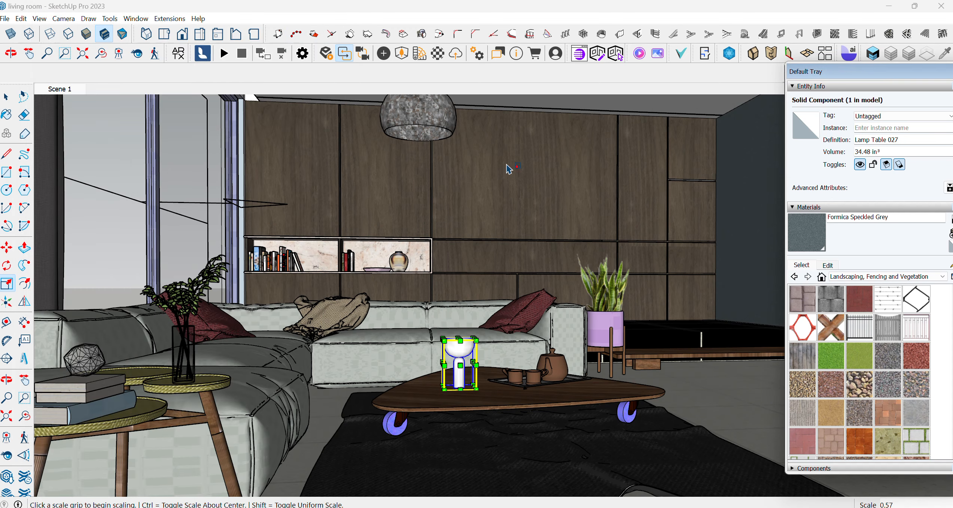
{"action": "scroll", "coordinate": [213, 187], "scroll_direction": "down", "scroll_amount": 4}
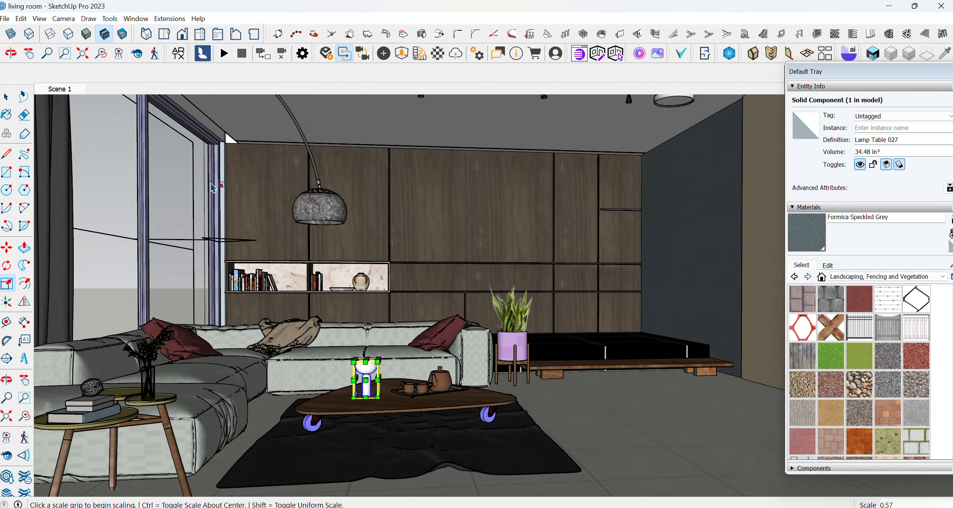
{"action": "scroll", "coordinate": [213, 187], "scroll_direction": "down", "scroll_amount": 4}
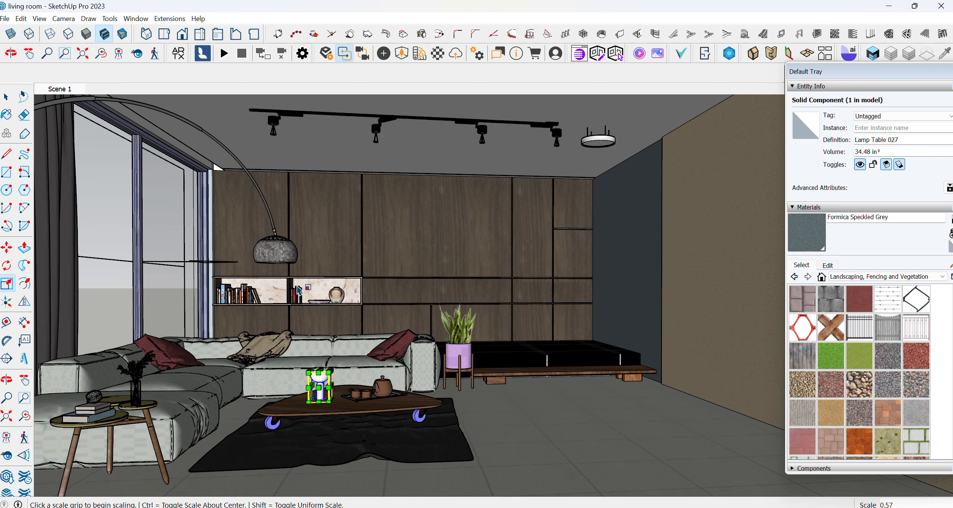
{"action": "scroll", "coordinate": [348, 350], "scroll_direction": "up", "scroll_amount": 2}
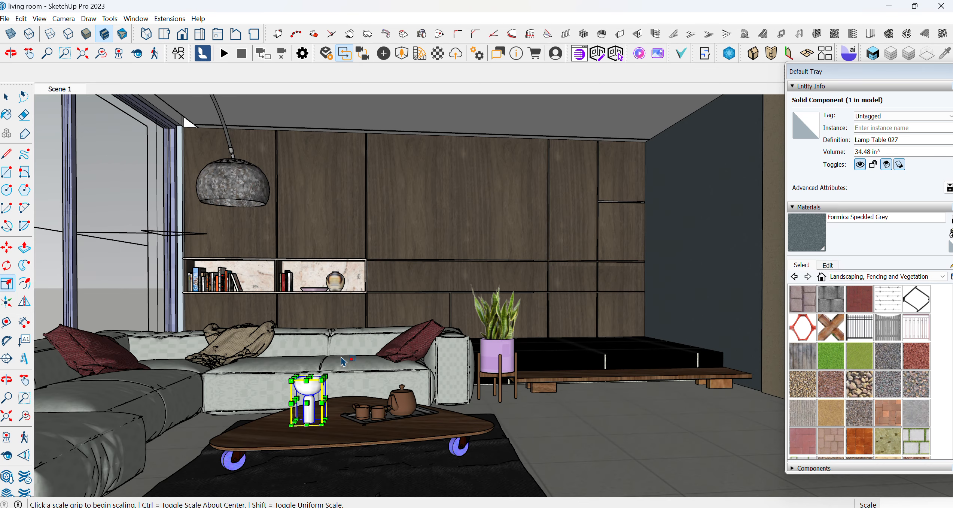
{"action": "scroll", "coordinate": [342, 362], "scroll_direction": "down", "scroll_amount": 2}
{"action": "scroll", "coordinate": [338, 362], "scroll_direction": "down", "scroll_amount": 1}
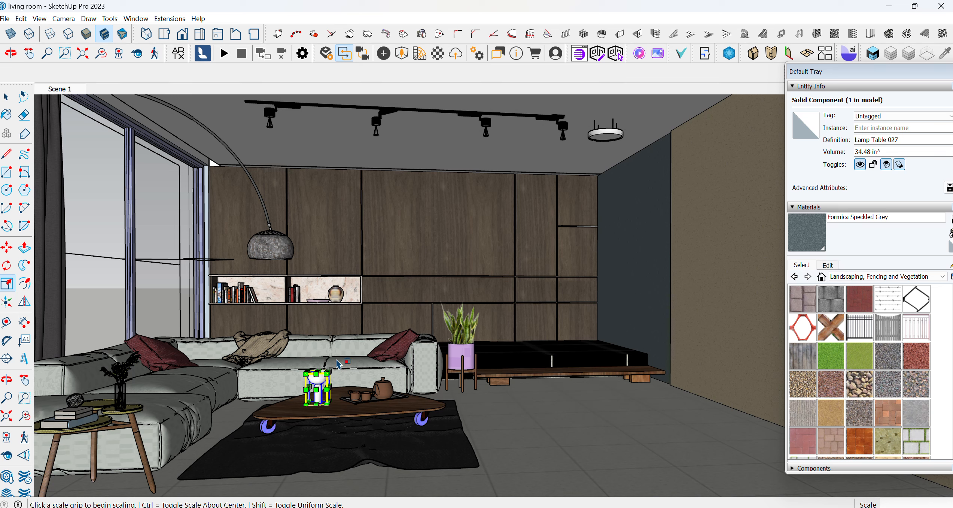